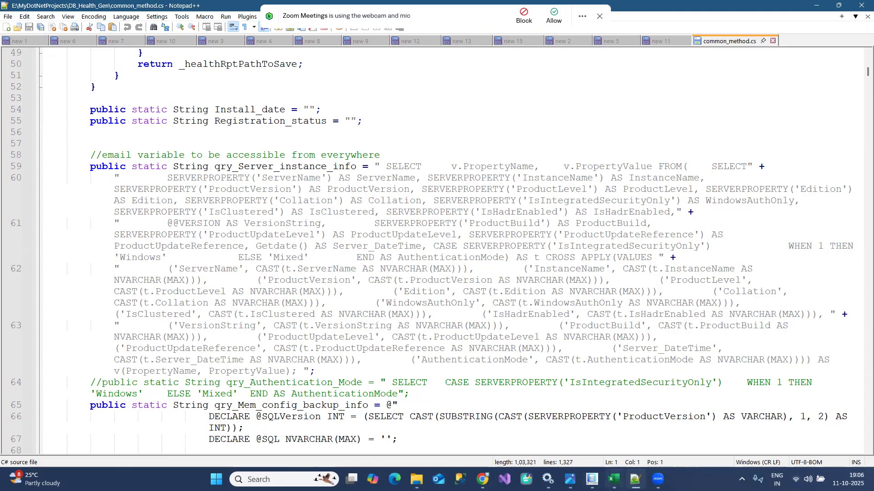
Step: Switch to the health report workbook in Excel and examine the CPU, memory, storage and waits charts on Srvr_Performance
left_click(614, 479)
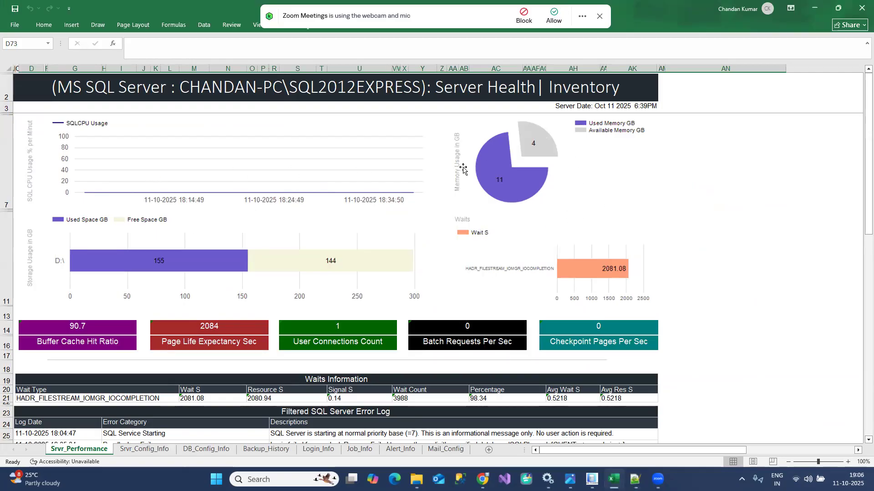
left_click(152, 173)
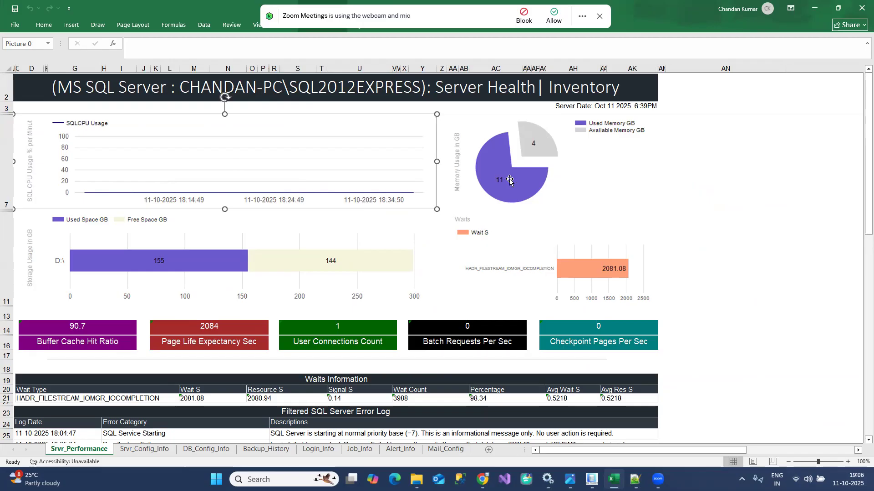
left_click(507, 178)
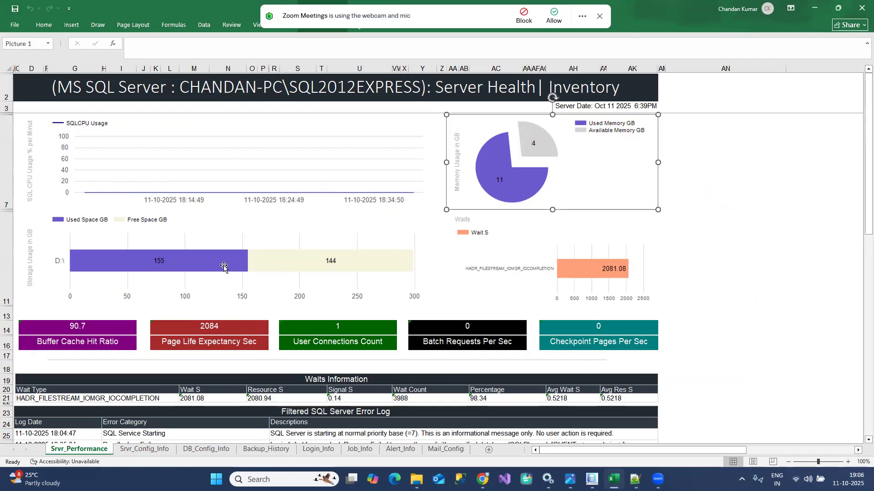
left_click(223, 265)
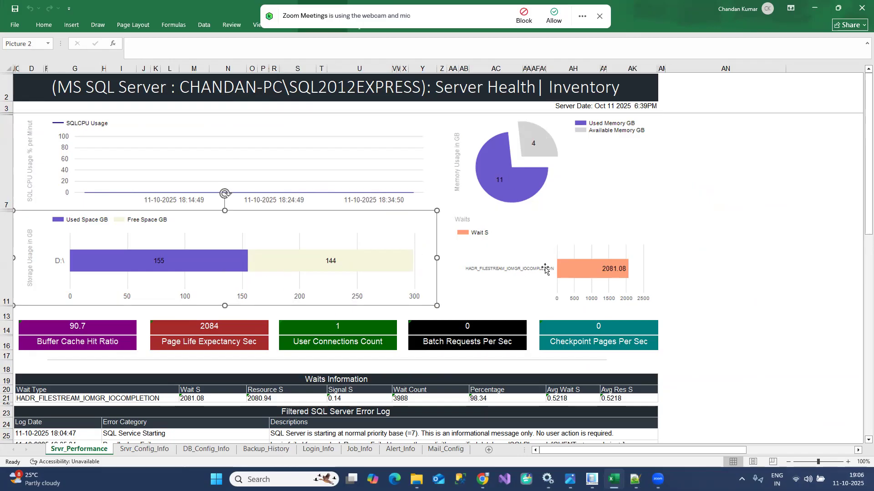
left_click(600, 265)
scroll(683, 273, "down", 6)
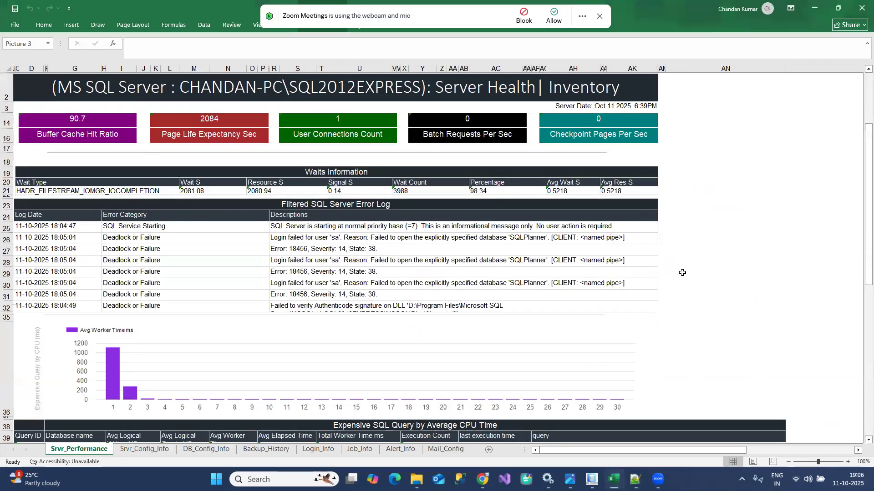
Step: Review the performance counter tiles from Buffer Cache Hit Ratio to Checkpoint Pages Per Sec, and the Waits Information table with its chart
scroll(682, 273, "up", 3)
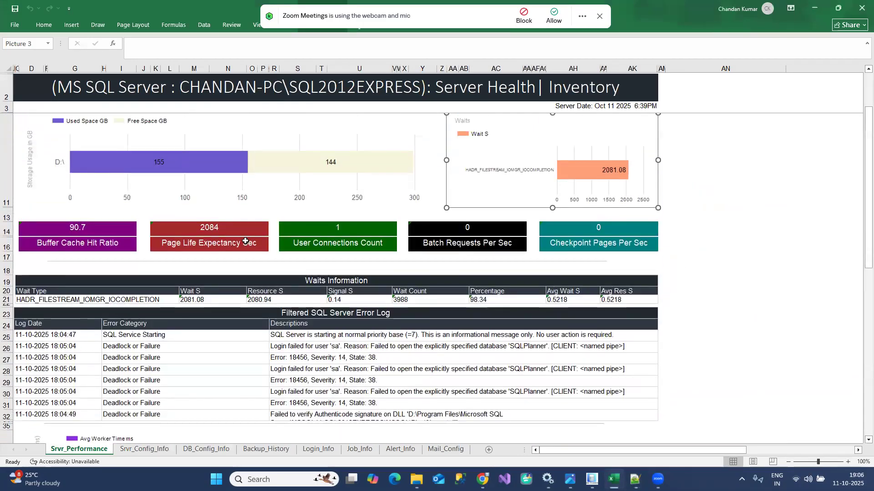
left_click(105, 230)
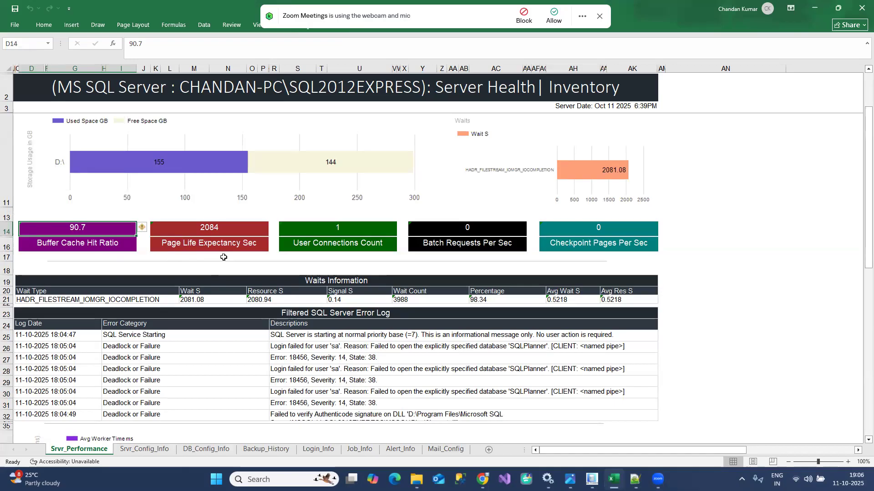
left_click(228, 245)
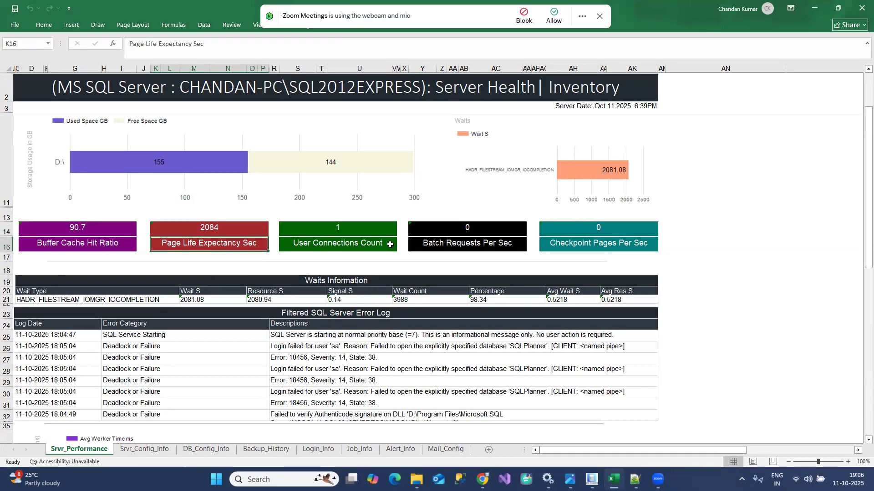
left_click(633, 244)
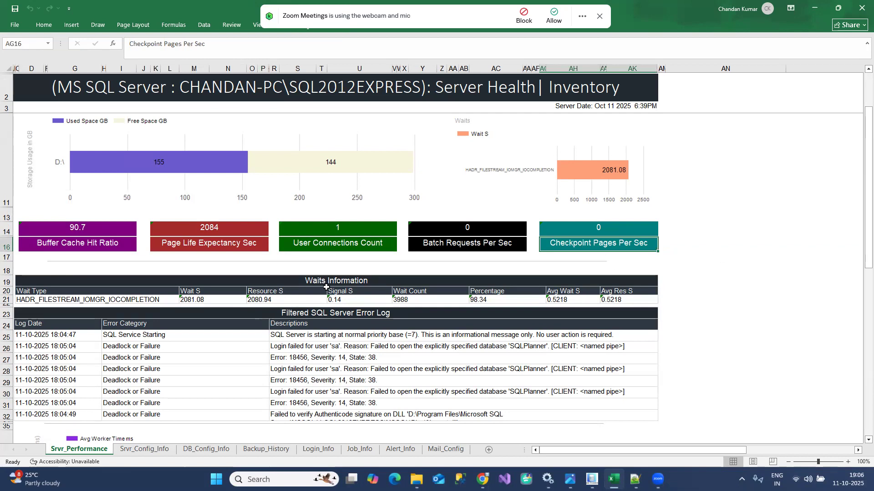
left_click(313, 298)
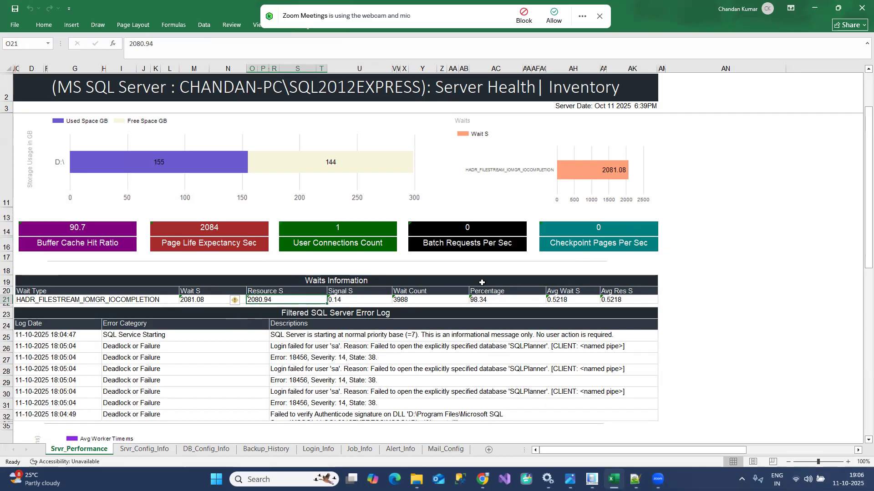
left_click(571, 153)
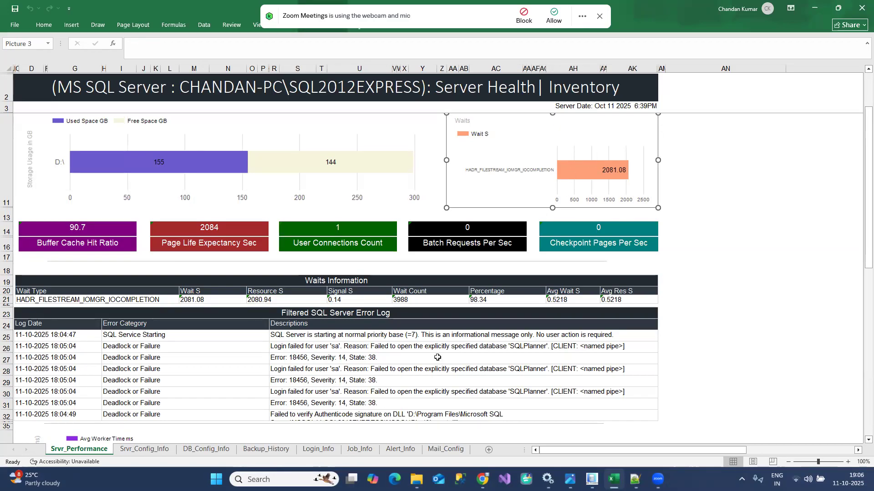
Step: Examine the Filtered SQL Server Error Log section, including its Error Category entries
scroll(438, 359, "down", 3)
left_click(342, 205)
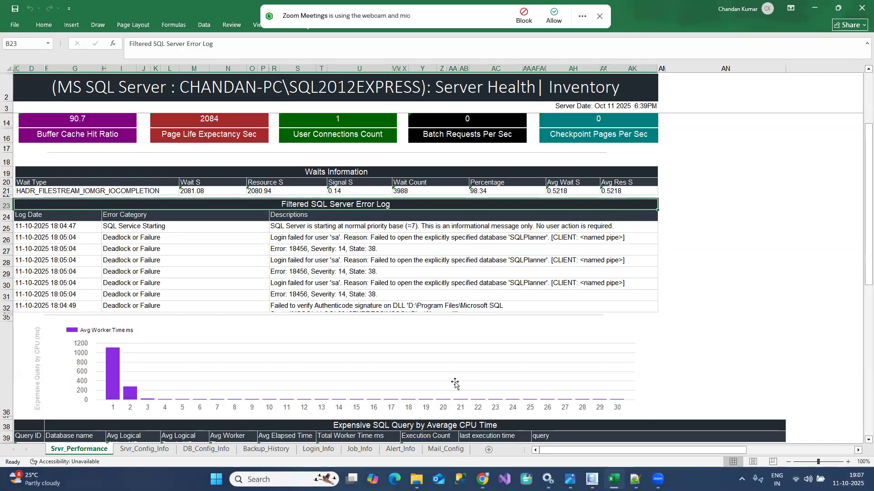
left_click_drag(130, 227, 158, 294)
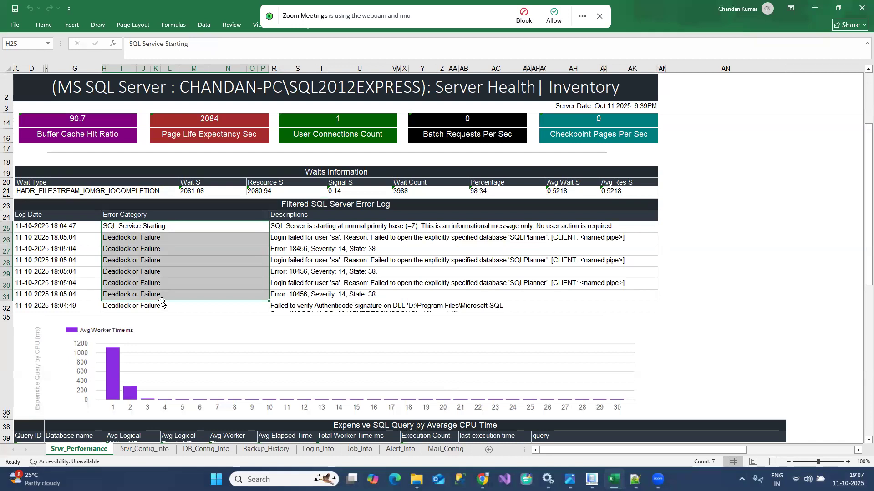
left_click(145, 226)
left_click(137, 215)
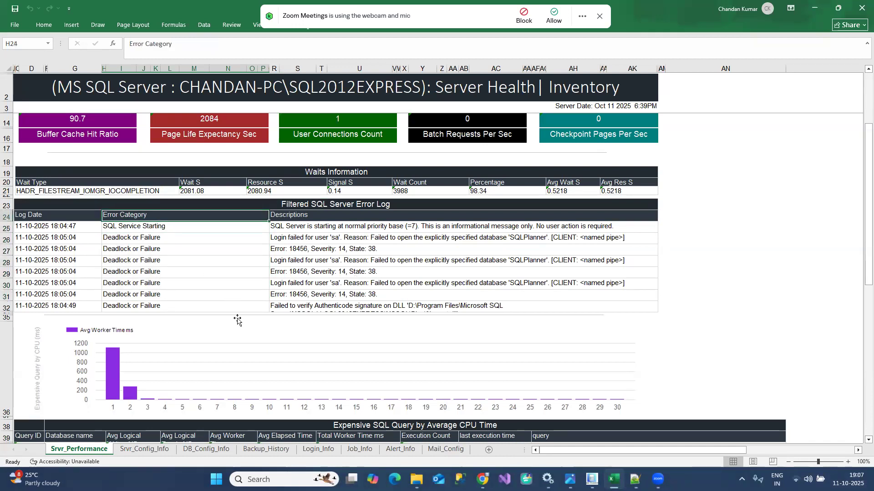
Step: Examine the expensive query chart and the full Expensive SQL Query by Average CPU Time table, ending back at the sheet's beginning
scroll(243, 326, "down", 2)
scroll(304, 349, "down", 2)
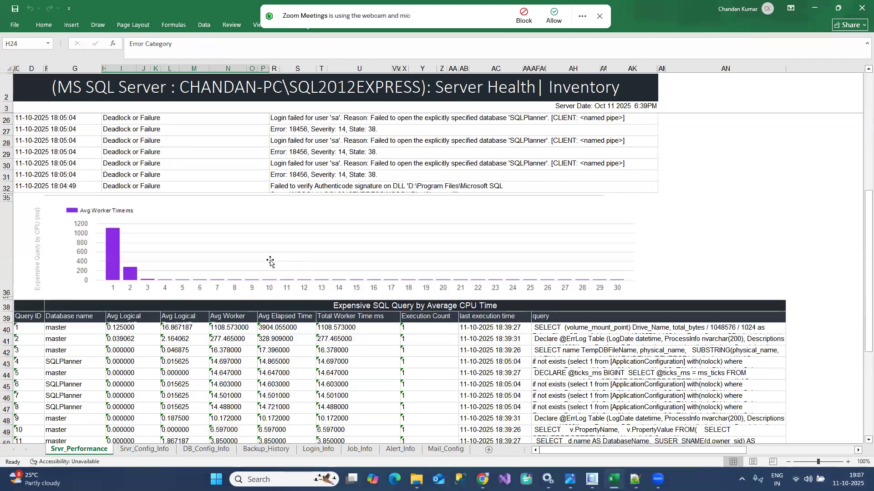
left_click(263, 259)
scroll(456, 374, "down", 3)
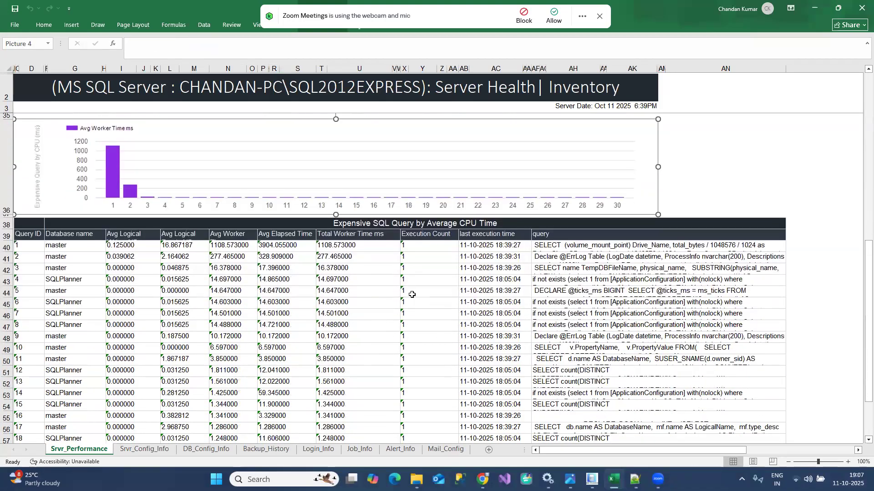
left_click_drag(75, 251, 718, 431)
scroll(696, 401, "down", 3)
scroll(697, 401, "up", 2)
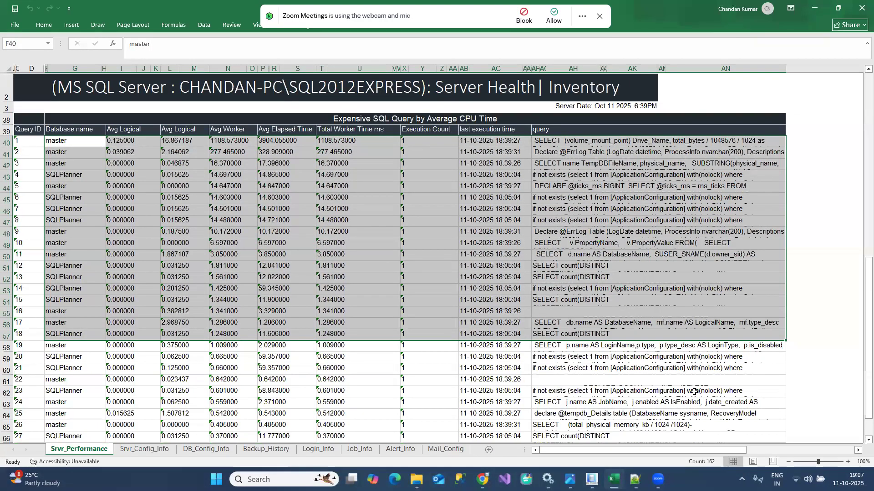
scroll(696, 400, "down", 4)
scroll(694, 391, "up", 15)
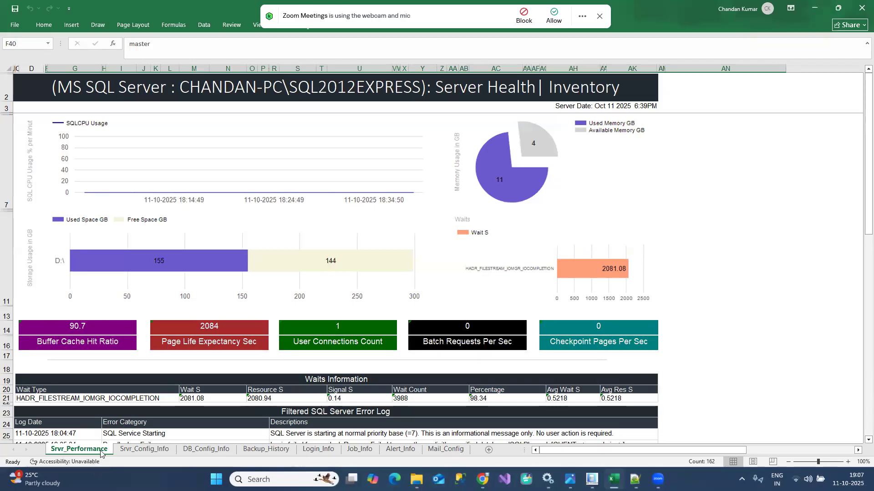
Step: Open the Srvr_Config_Info sheet, and read through the server configuration and database info queries of common_method.cs in Notepad++
left_click(142, 450)
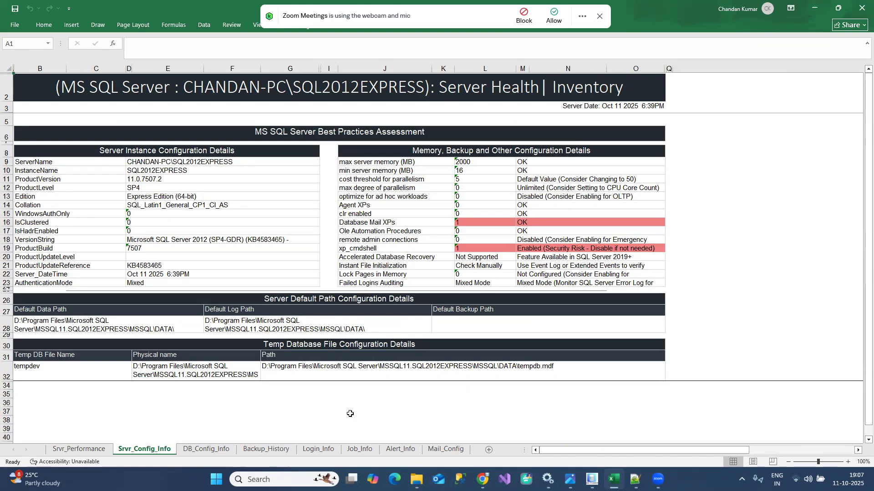
key("alt+Tab")
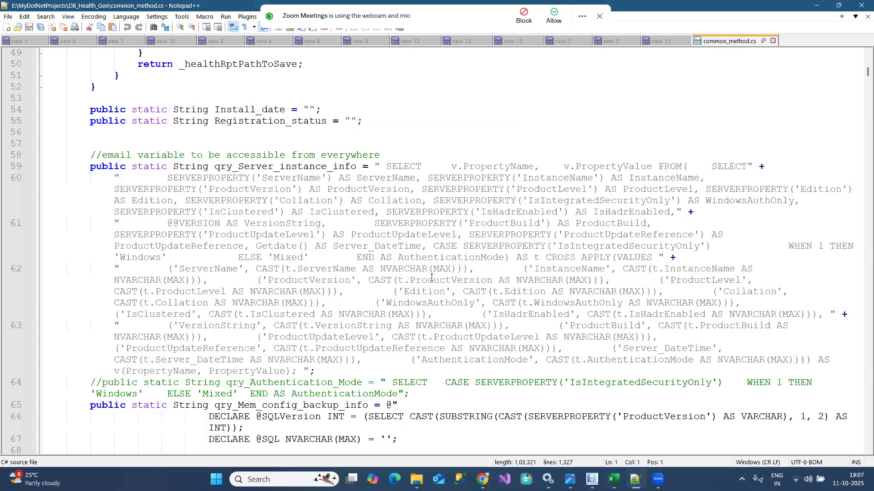
scroll(432, 282, "down", 14)
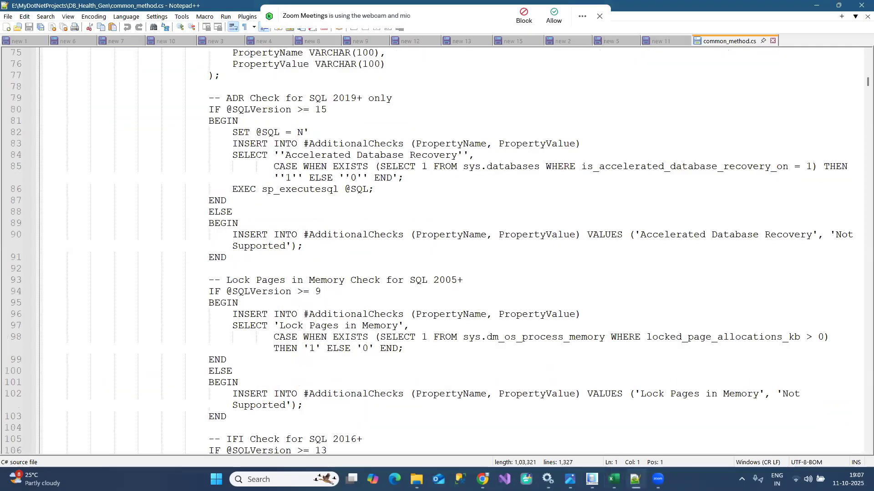
scroll(426, 282, "down", 1)
scroll(425, 282, "down", 2)
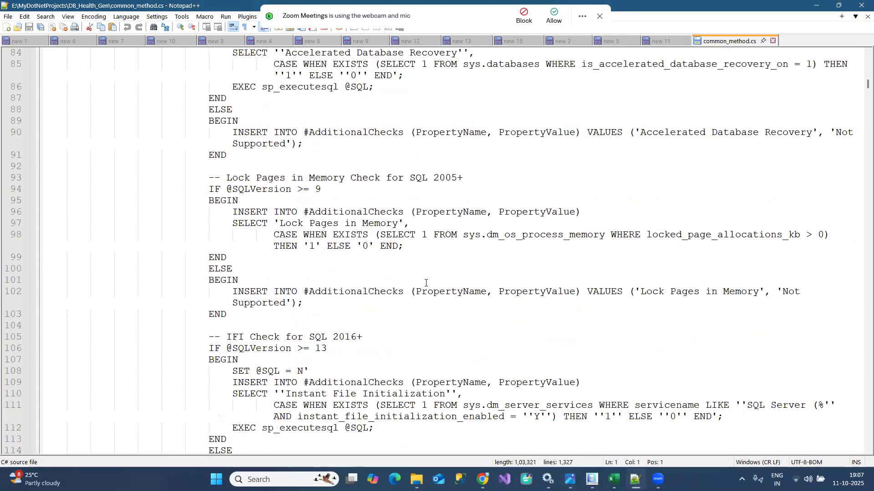
scroll(425, 283, "down", 10)
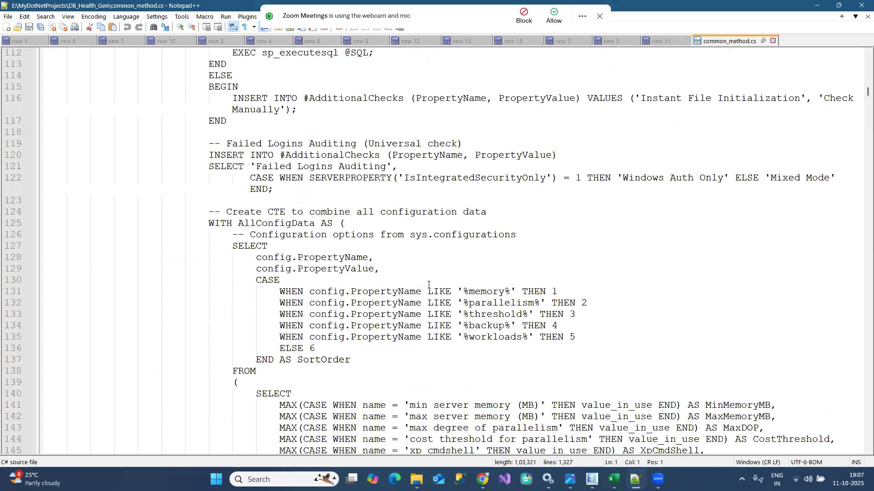
scroll(382, 260, "down", 6)
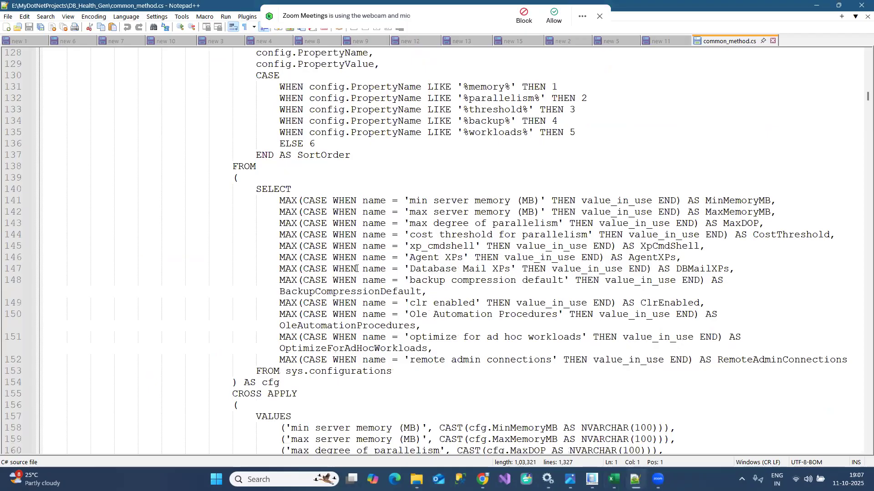
scroll(509, 281, "down", 10)
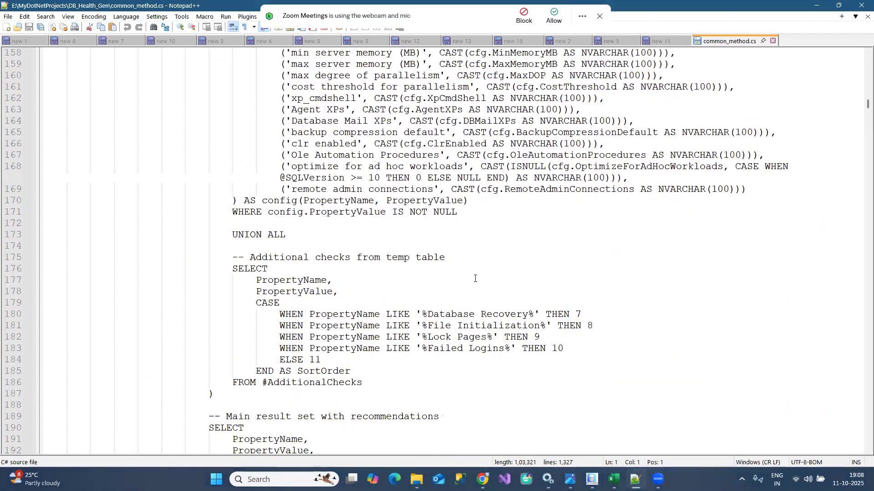
left_click_drag(860, 109, 860, 128)
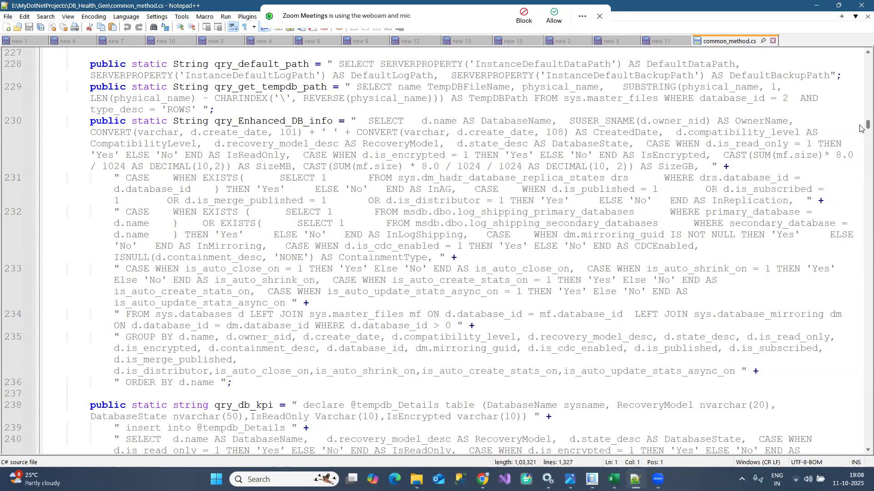
Step: Return to the Excel report and examine the server instance and memory/backup configuration tables, including the flagged Database Mail XPs and xp_cmdshell rows
mouse_move(613, 480)
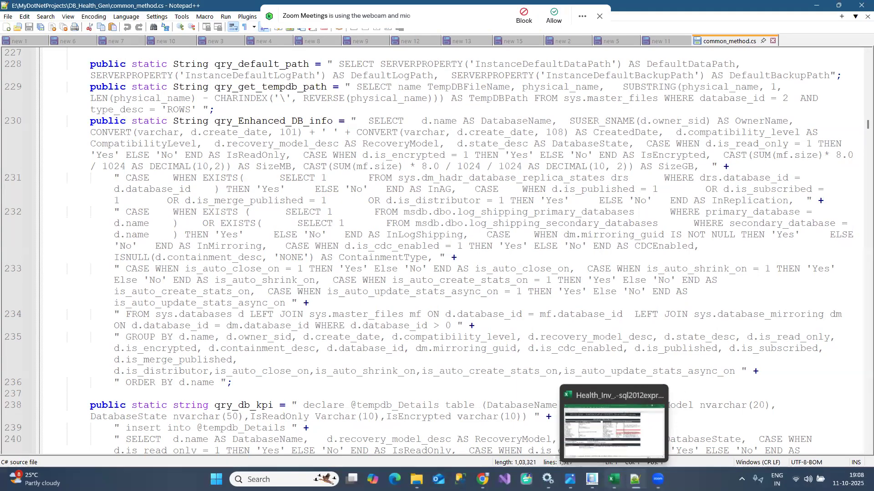
left_click(614, 479)
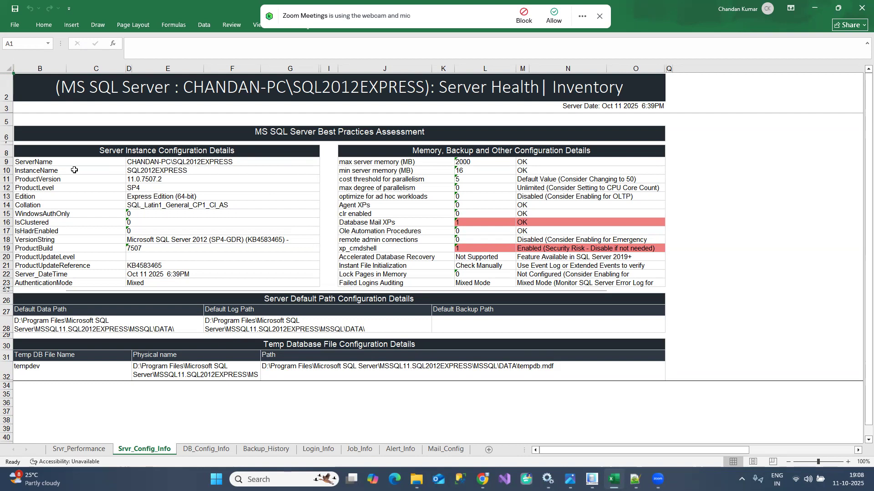
left_click_drag(76, 164, 258, 280)
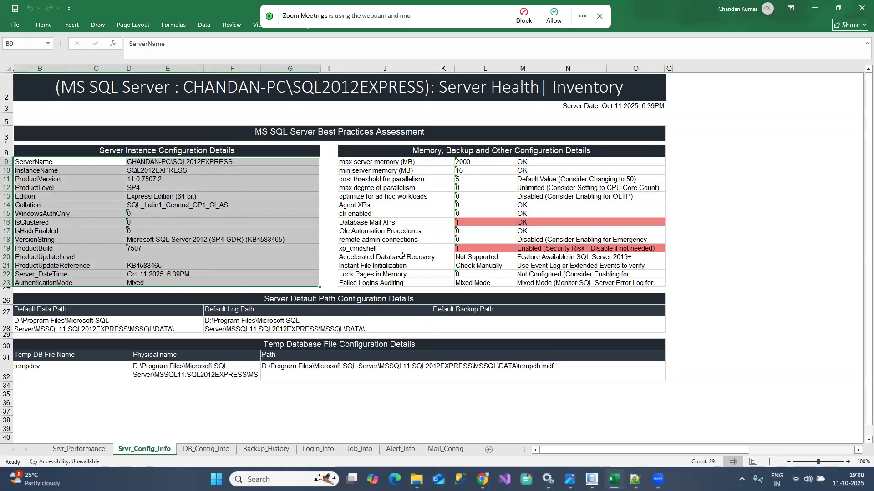
left_click_drag(385, 163, 624, 283)
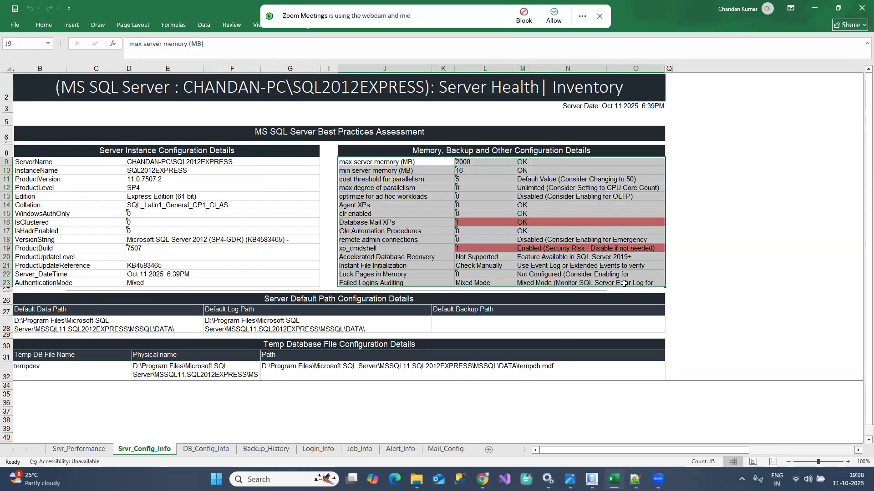
left_click(688, 250)
left_click(563, 223)
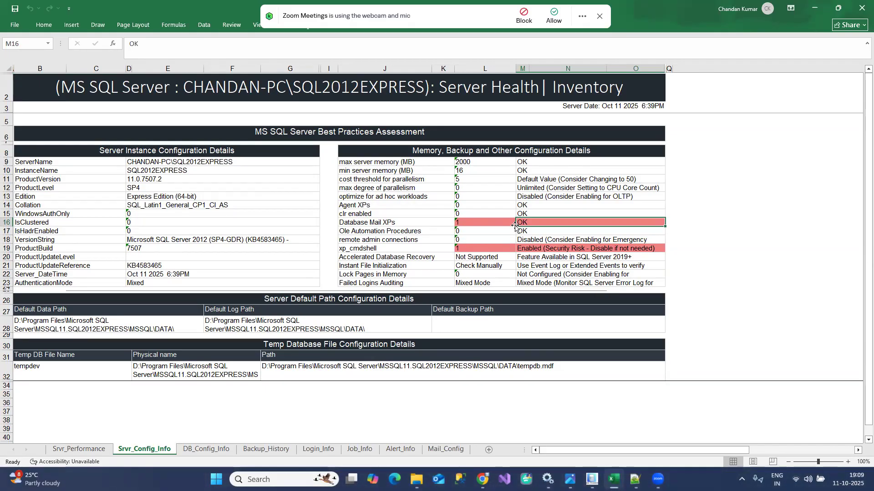
left_click(472, 224)
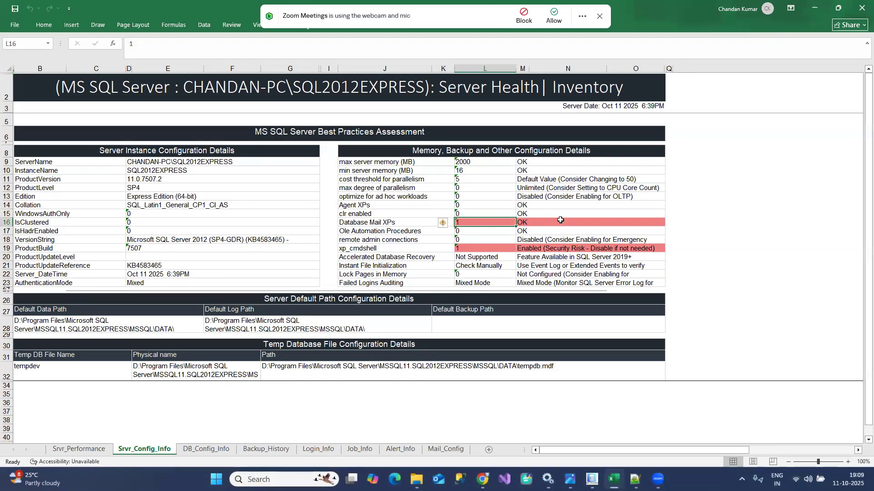
left_click(564, 249)
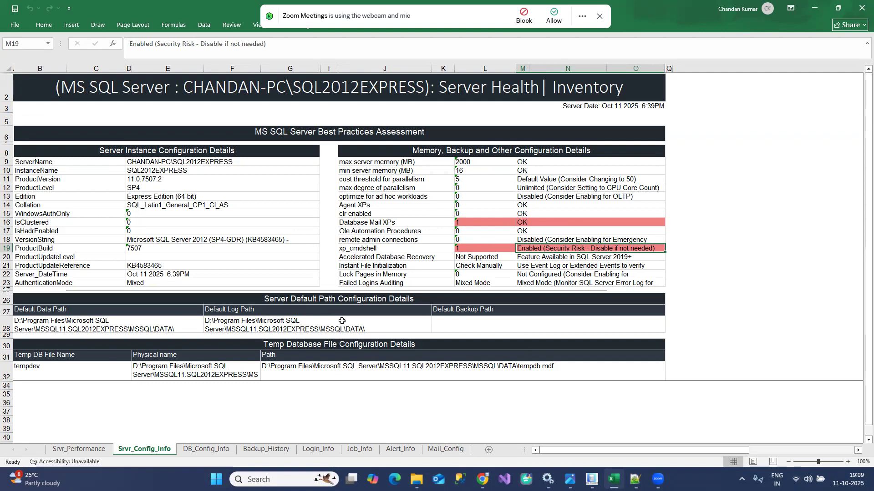
Step: Open the DB_Config_Info sheet and examine the Database Detailed Setting Details table through its Auto Create Stats column
left_click(209, 451)
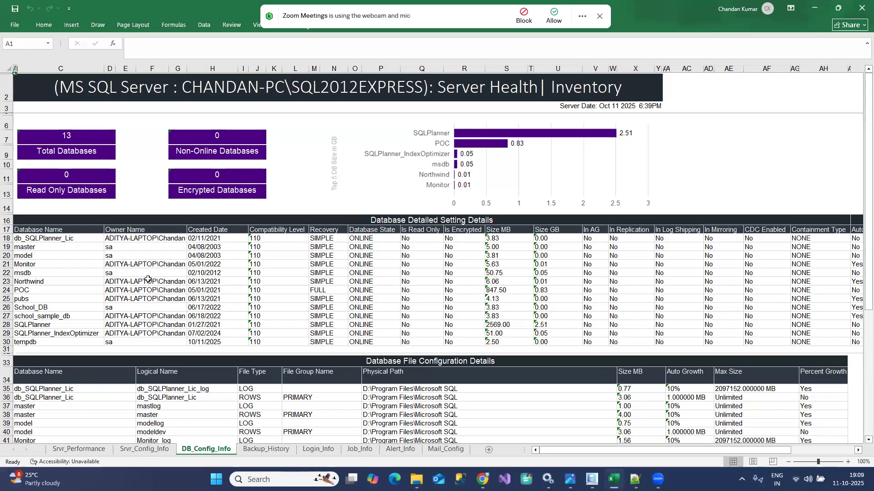
left_click_drag(65, 240, 844, 343)
left_click_drag(737, 450, 799, 451)
left_click(743, 246)
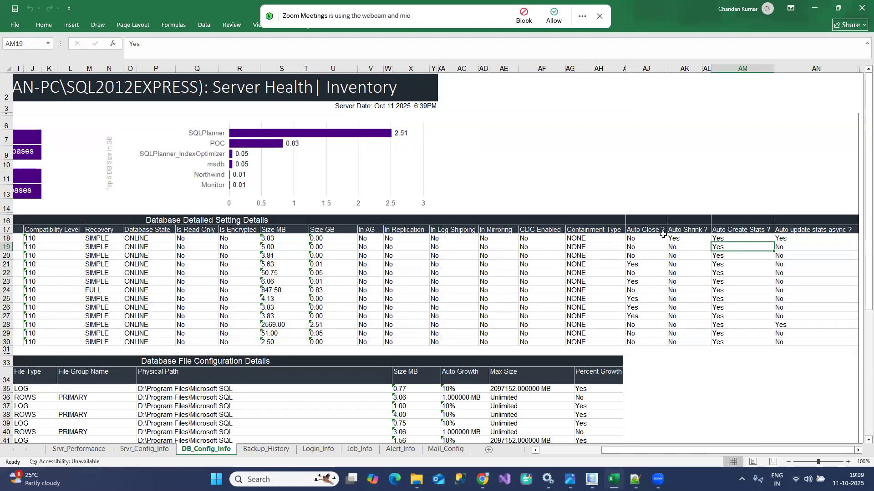
Step: Examine the Auto update stats async column, then the Database File Configuration Details table of the DB_Config_Info sheet
left_click(815, 230)
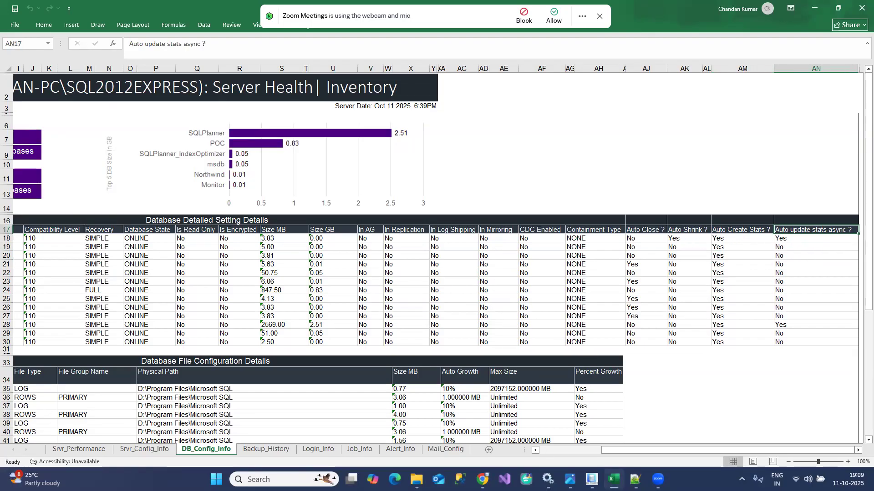
left_click(578, 452)
scroll(558, 356, "down", 1)
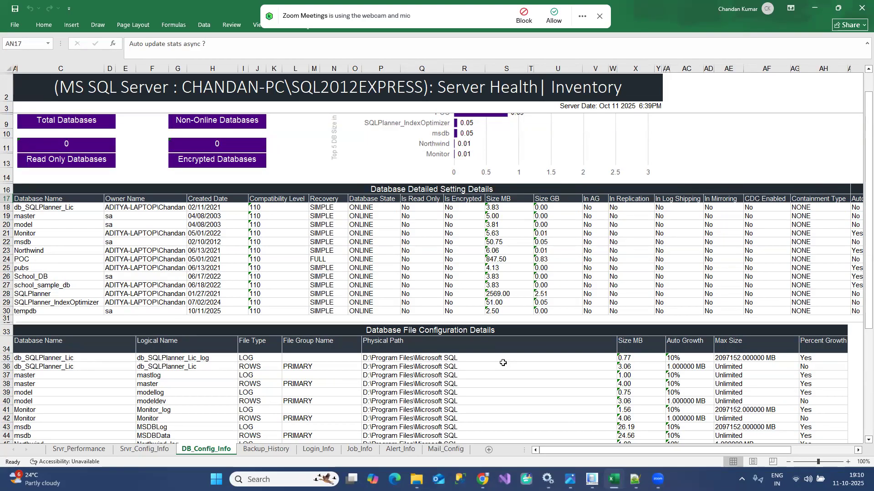
Step: Open the Backup_History sheet and examine the differential and log backup, Last Backup Completed and Recovery Model columns
left_click(271, 451)
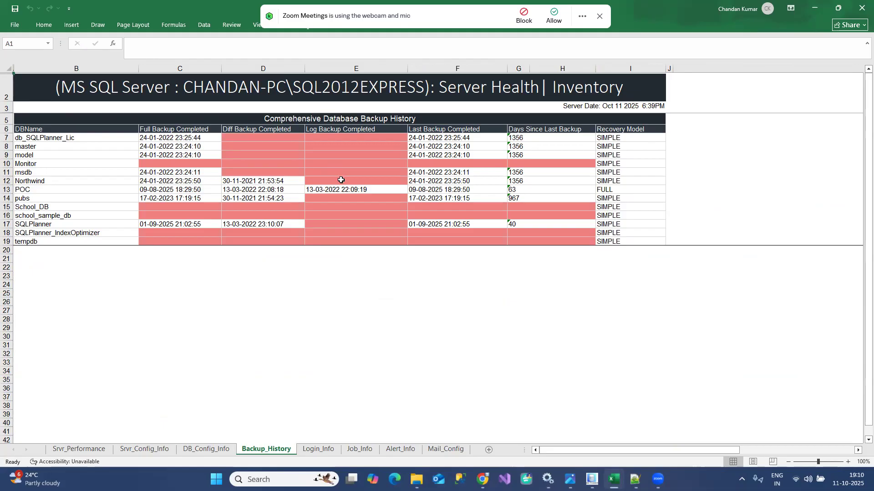
left_click_drag(238, 139, 365, 172)
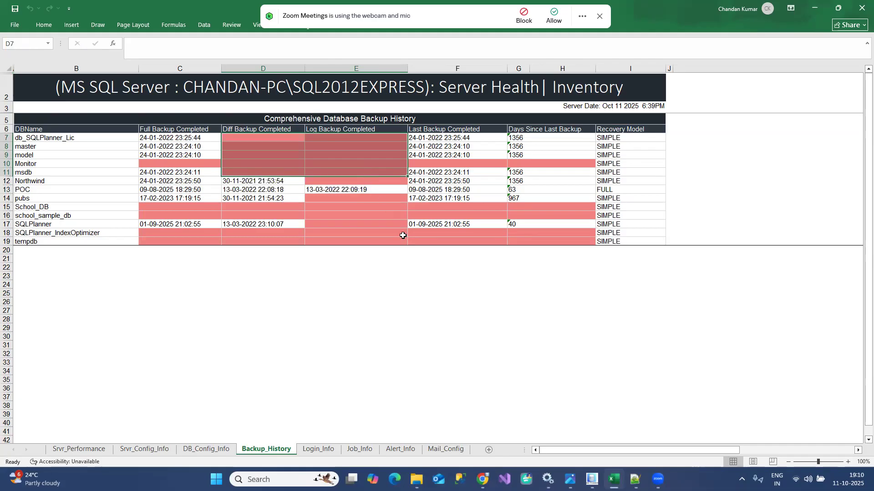
left_click(415, 308)
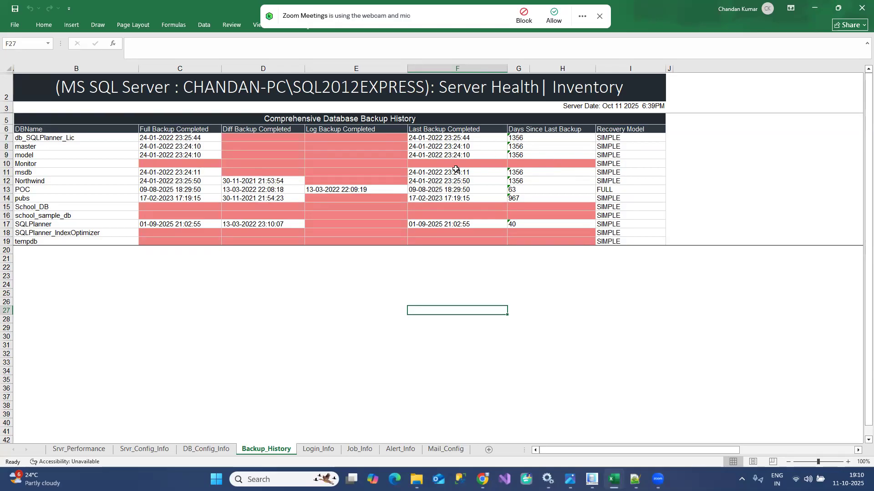
left_click_drag(459, 138, 479, 224)
left_click(466, 344)
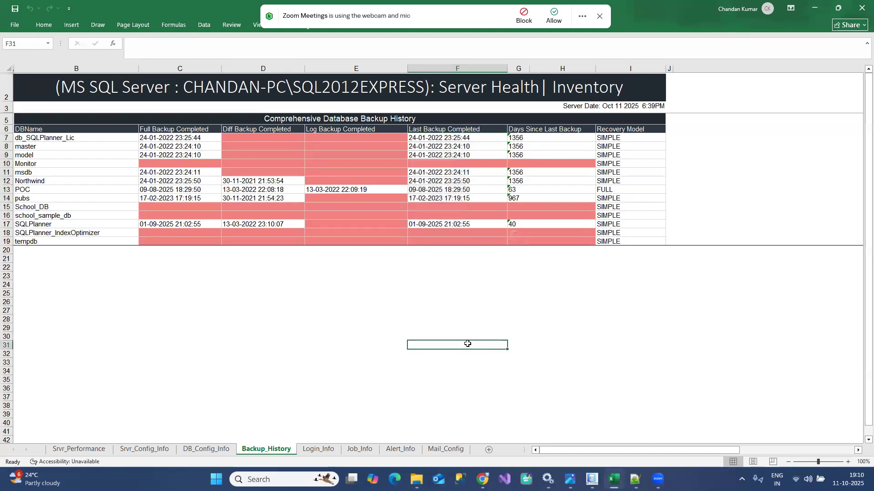
left_click_drag(626, 136, 643, 211)
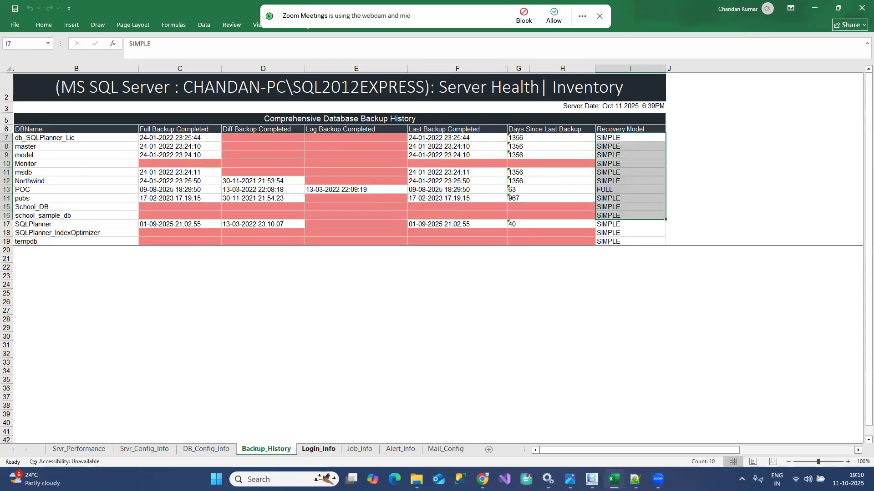
Step: Open the Login_Info sheet and examine the Server Roles, Default Database and Is Disabled columns
left_click(321, 449)
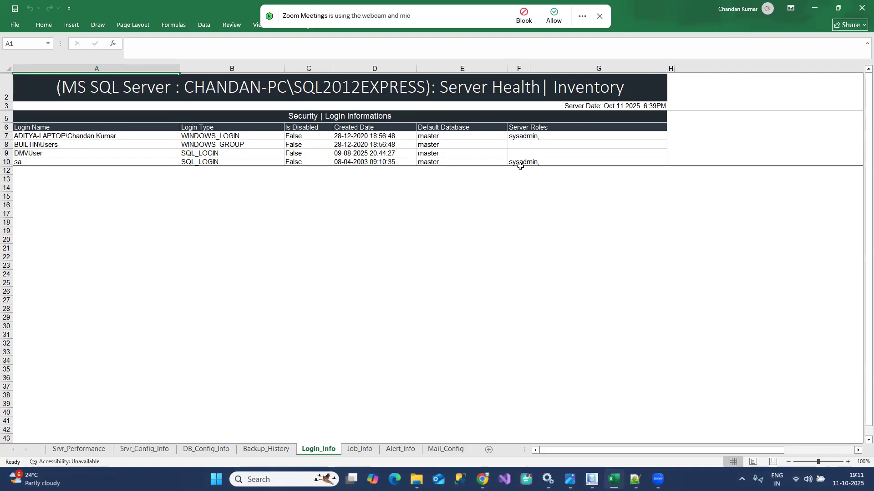
left_click(543, 137)
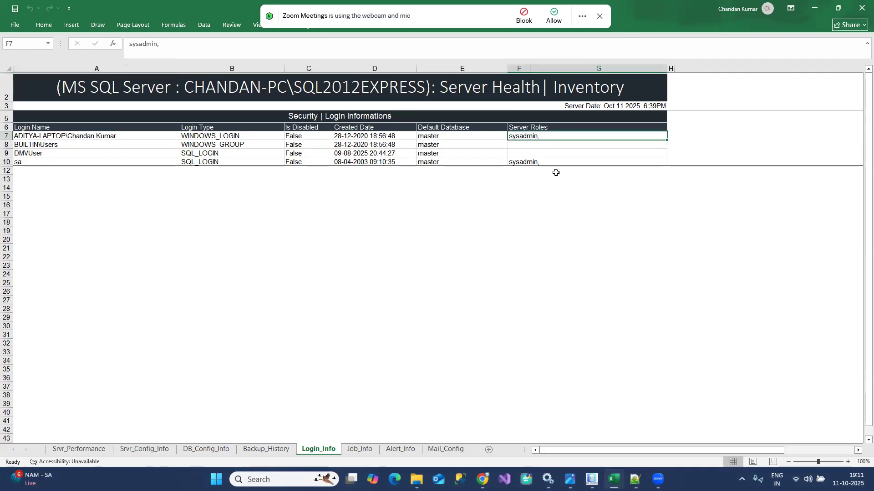
left_click_drag(469, 136, 469, 158)
left_click(461, 249)
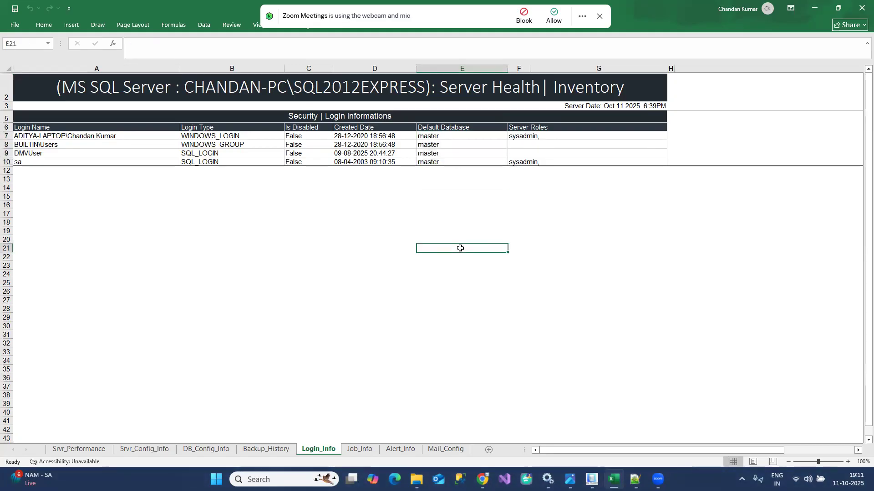
left_click_drag(314, 137, 318, 160)
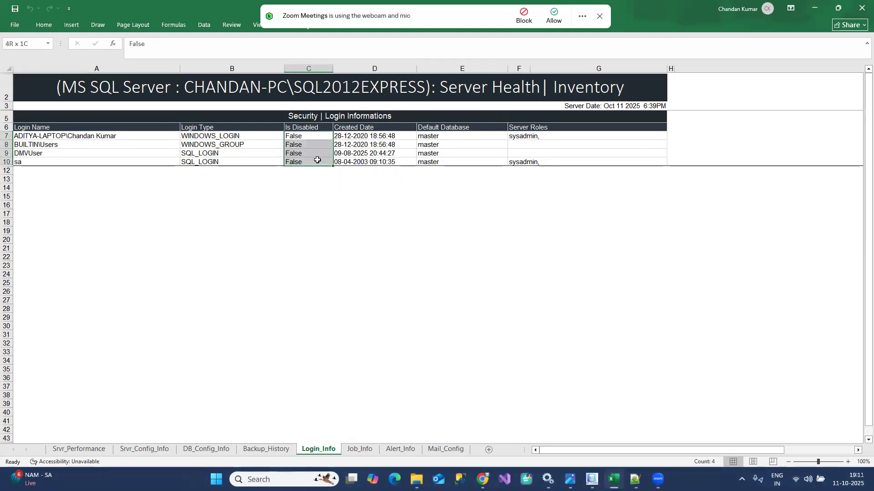
left_click(419, 240)
Step: Open the Job_Info sheet and examine the SQL Server Agent Configuration and Execution Details table
left_click(361, 448)
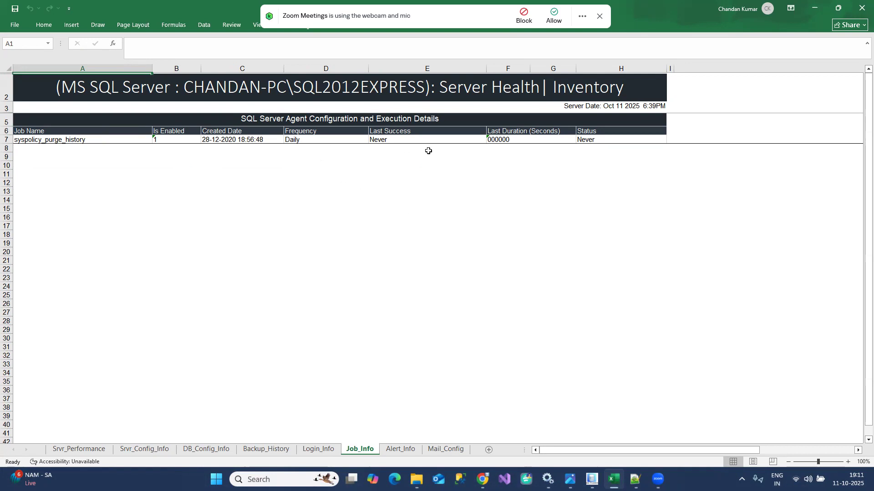
left_click_drag(84, 185, 628, 131)
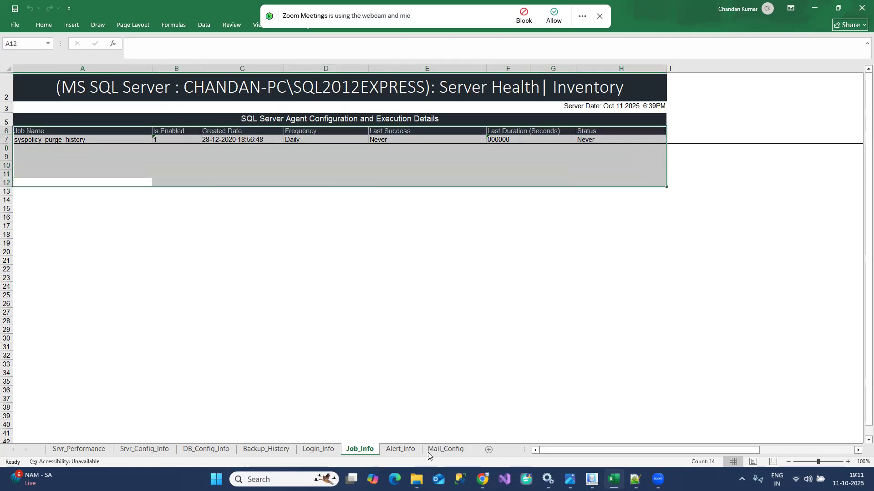
Step: Examine the Alert Configuration Details table on the Alert_Info sheet and the database mail table on the Mail_Config sheet
left_click(393, 451)
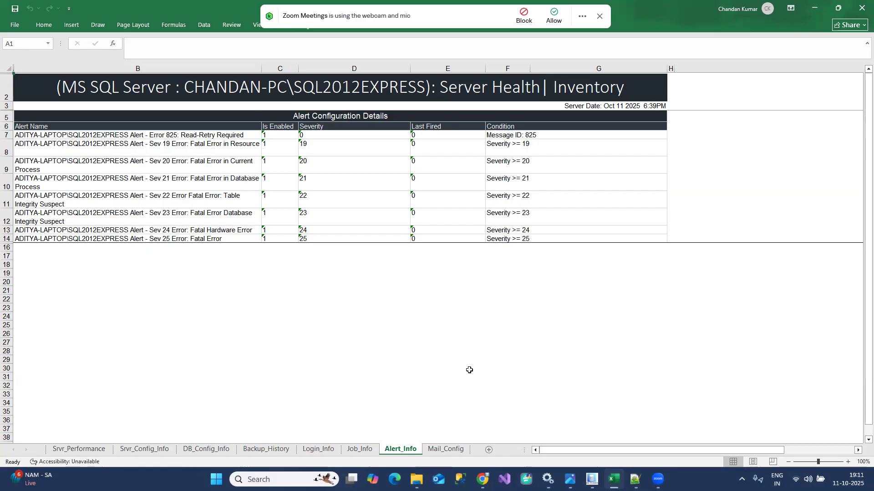
left_click_drag(55, 300, 585, 132)
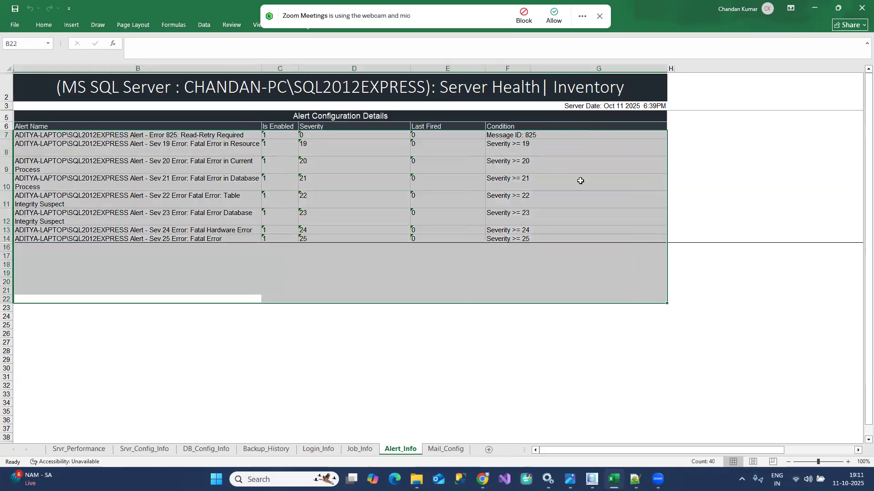
left_click(491, 358)
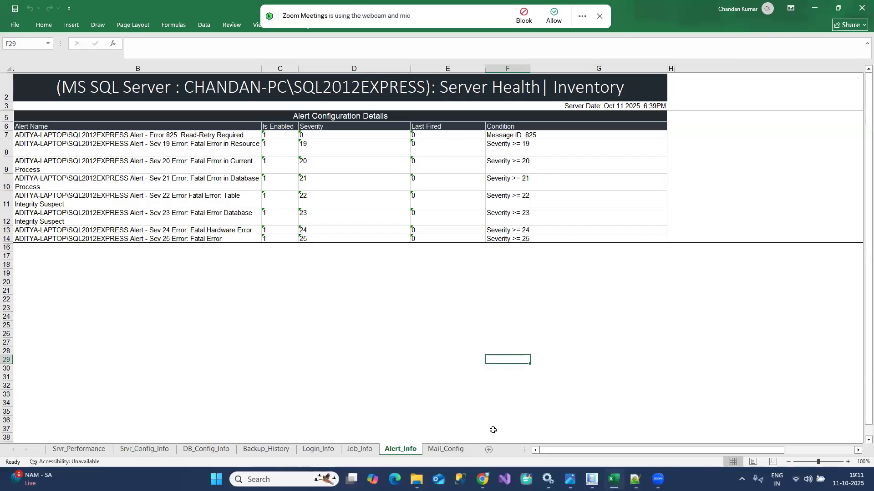
left_click(442, 449)
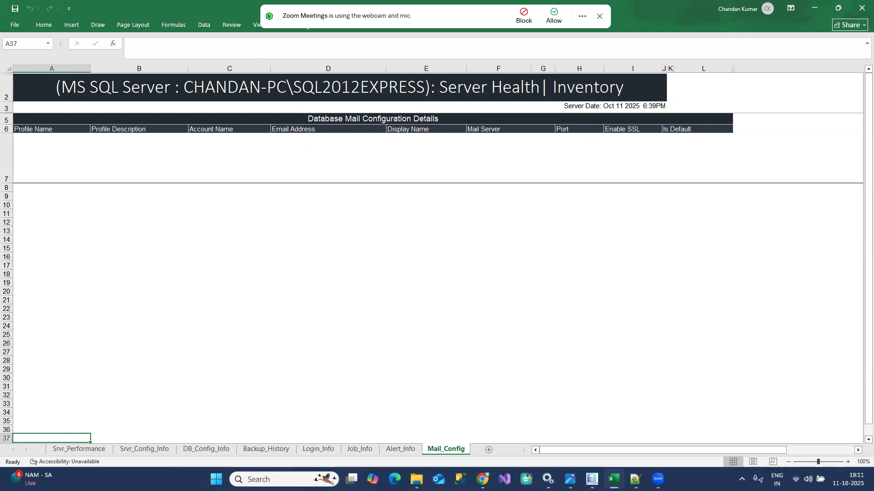
Step: Switch to the DB Health Pro page in Chrome and examine the list of supported SQL Server reports
mouse_move(482, 480)
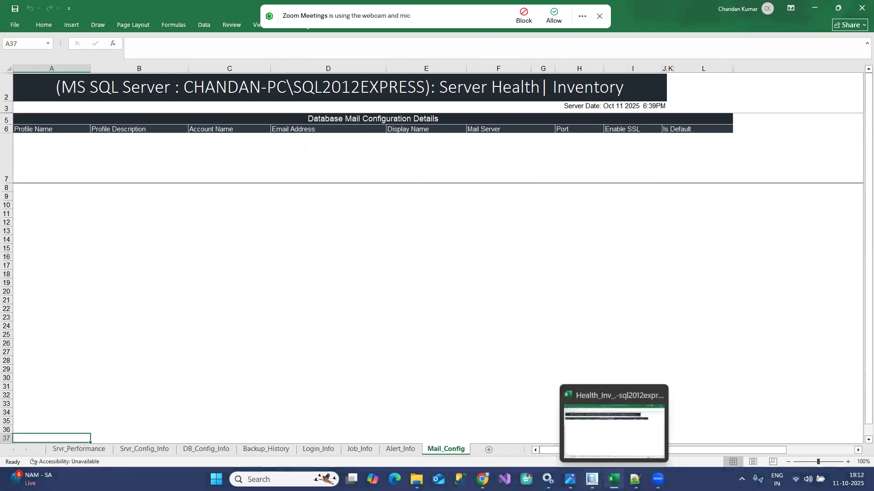
left_click(482, 480)
scroll(276, 362, "down", 2)
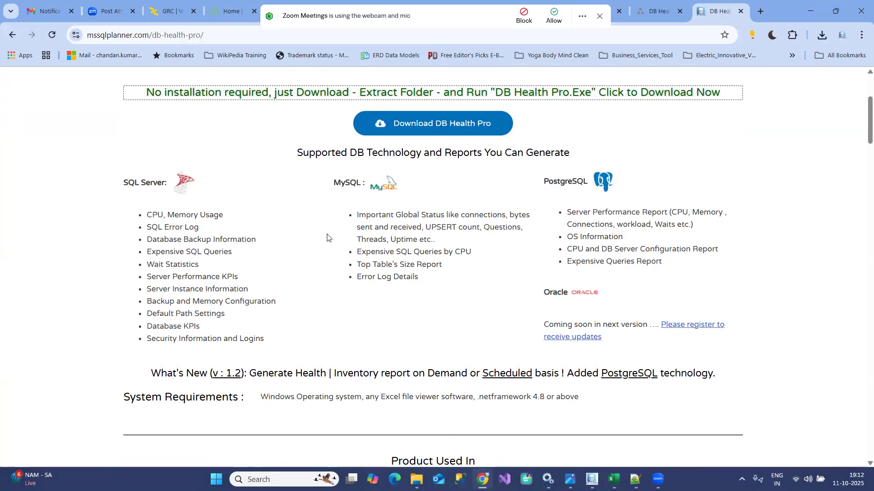
left_click_drag(146, 220, 277, 351)
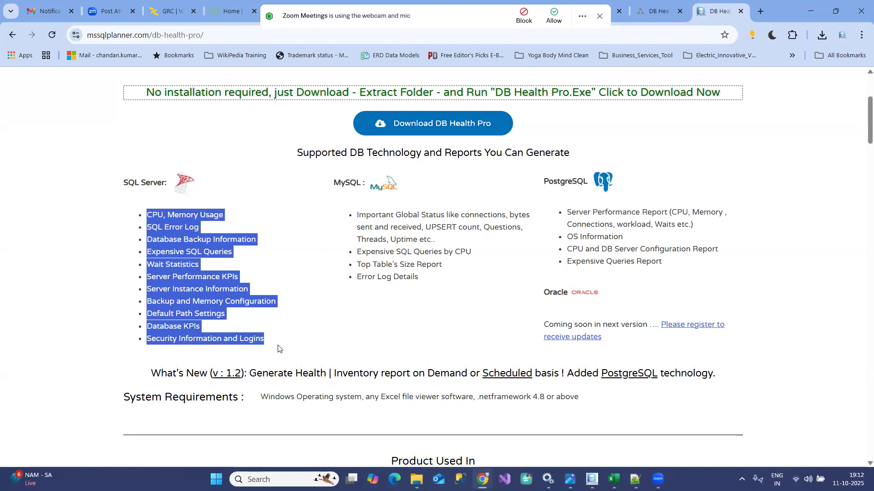
left_click(416, 479)
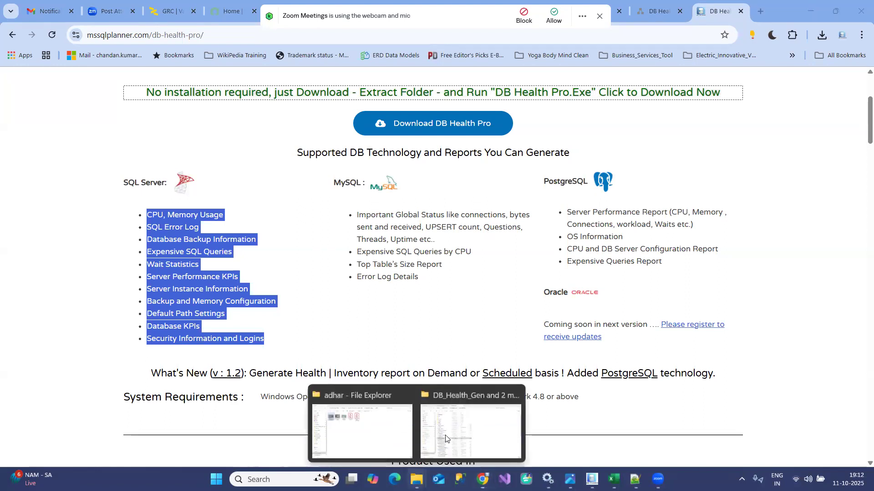
left_click(455, 427)
left_click(813, 8)
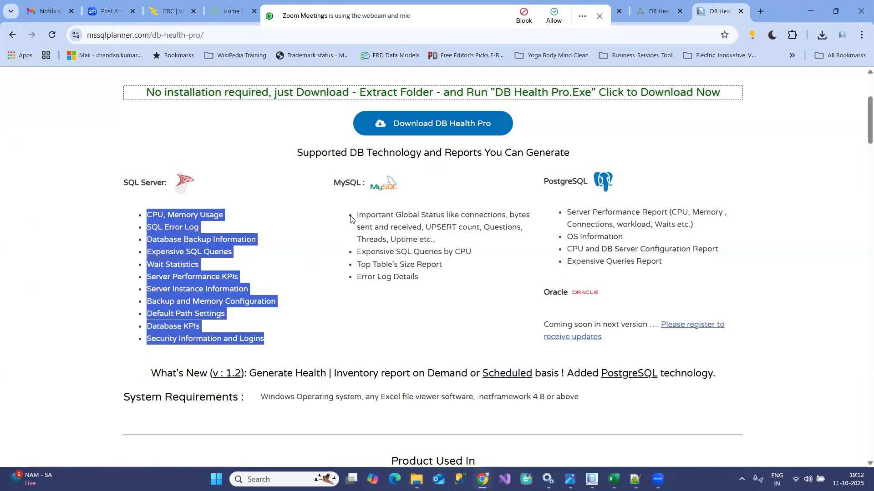
Step: Examine the list of supported MySQL reports and the DB Health Pro download link on the page
left_click_drag(359, 213, 462, 310)
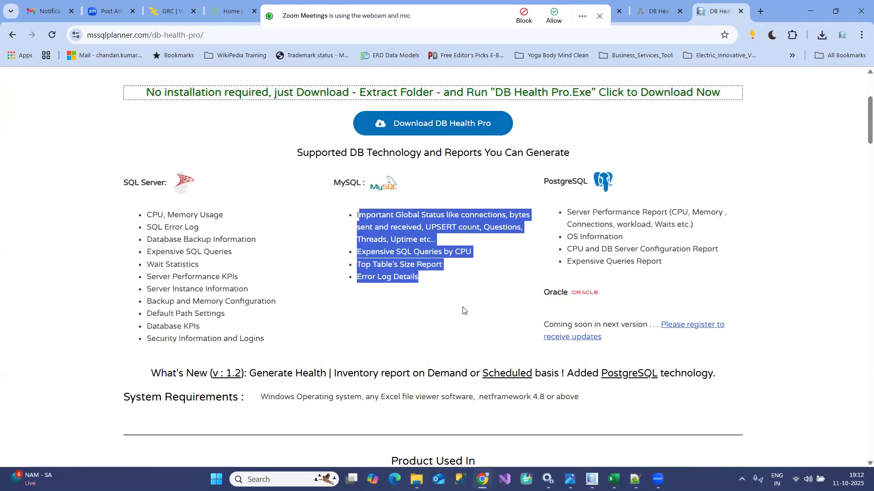
left_click(463, 309)
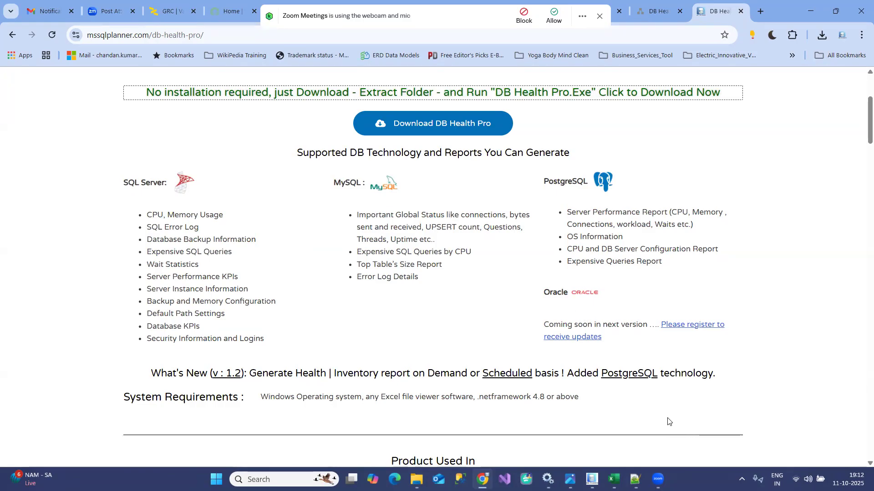
scroll(494, 339, "up", 2)
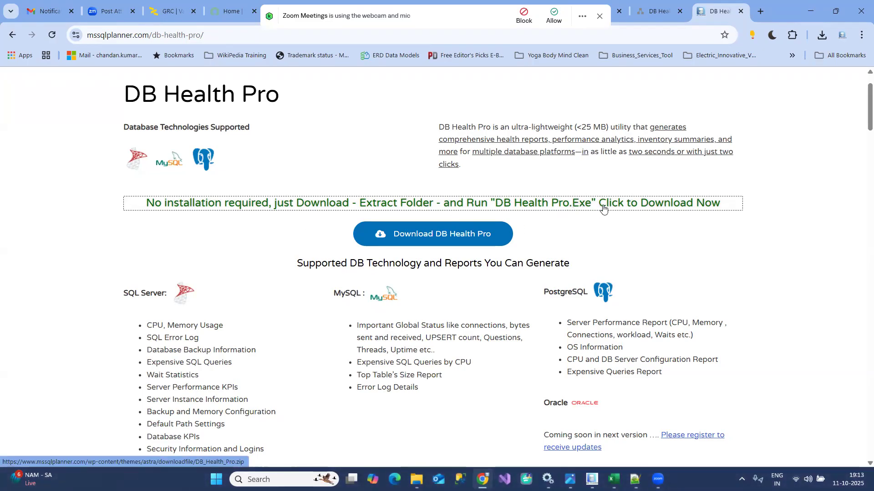
Step: Highlight the mssqlplanner.com/db-health-pro page address and show the DB Health Pro entry among the site's products
double_click(115, 36)
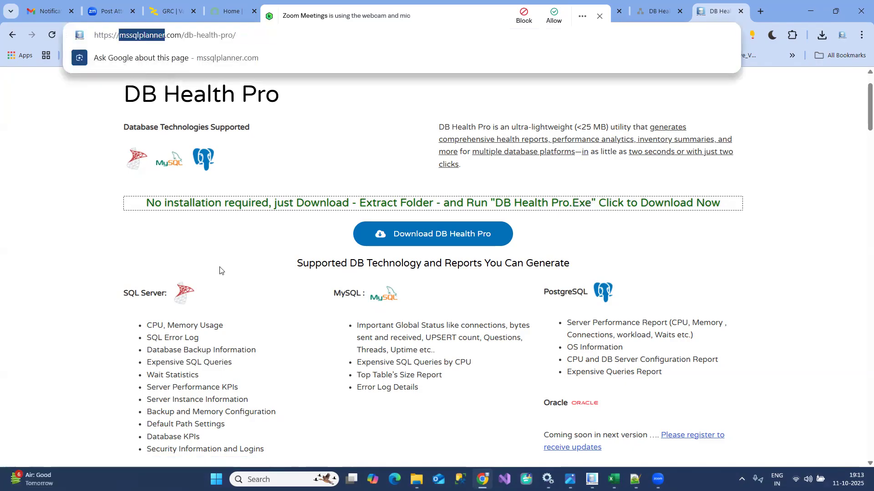
left_click(307, 338)
scroll(323, 206, "up", 2)
mouse_move(359, 103)
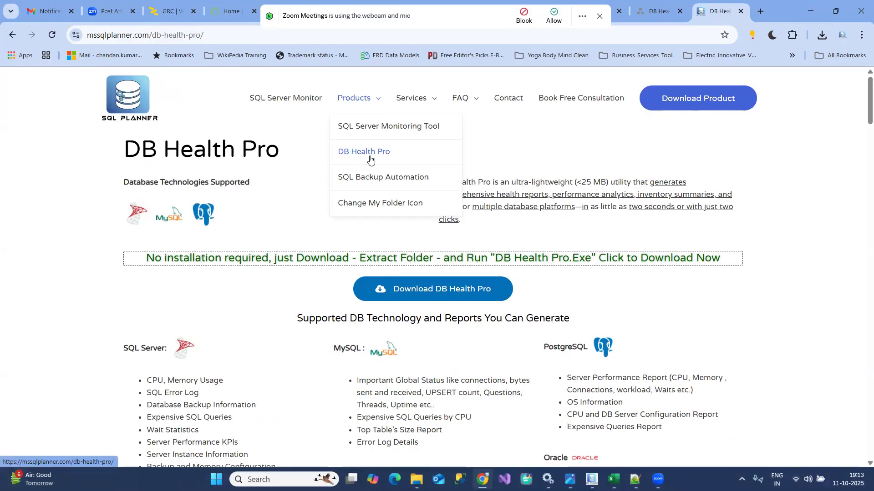
left_click(219, 41)
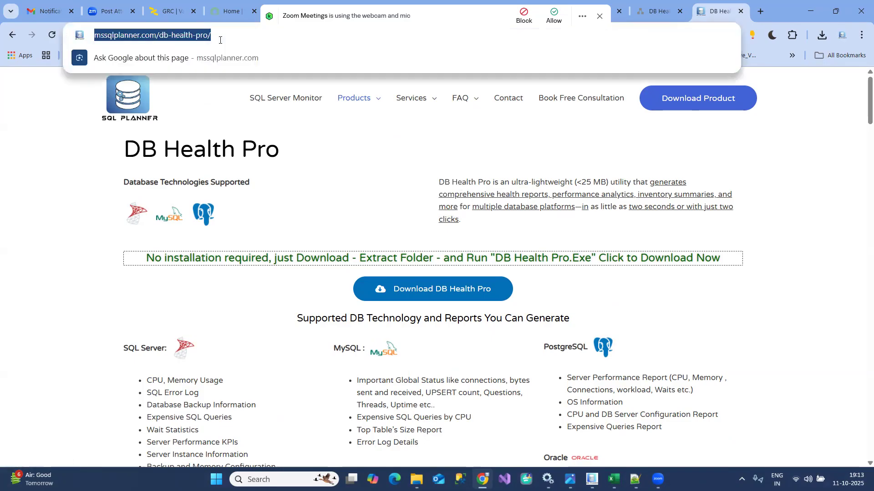
left_click(624, 230)
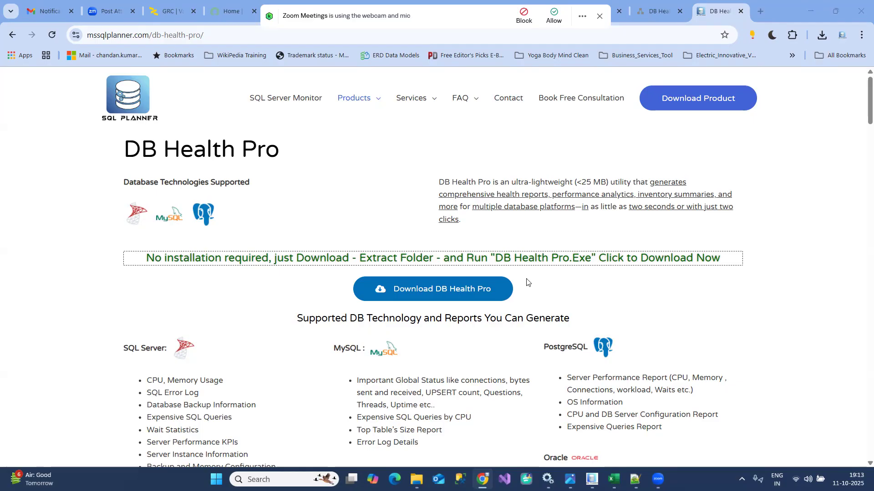
Step: Read the What's New, System Requirements and Product Used In sections, then return to the supported reports overview
scroll(526, 298, "down", 5)
scroll(552, 317, "down", 5)
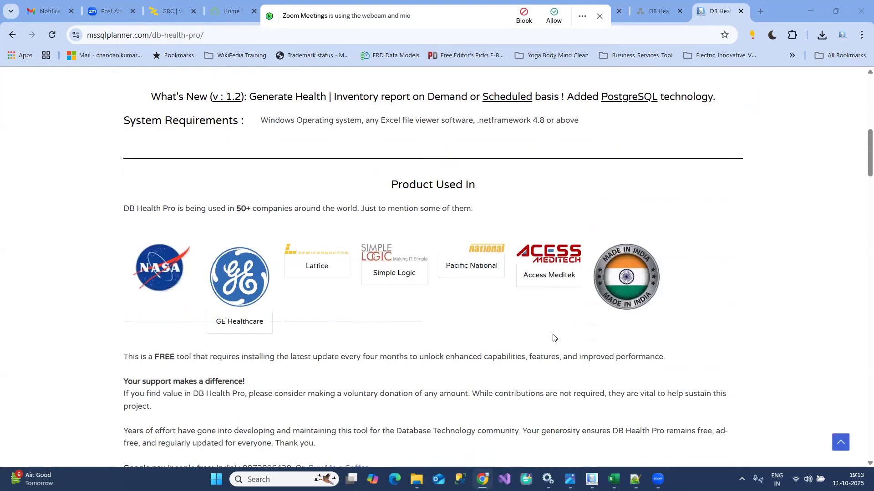
scroll(504, 344, "up", 1)
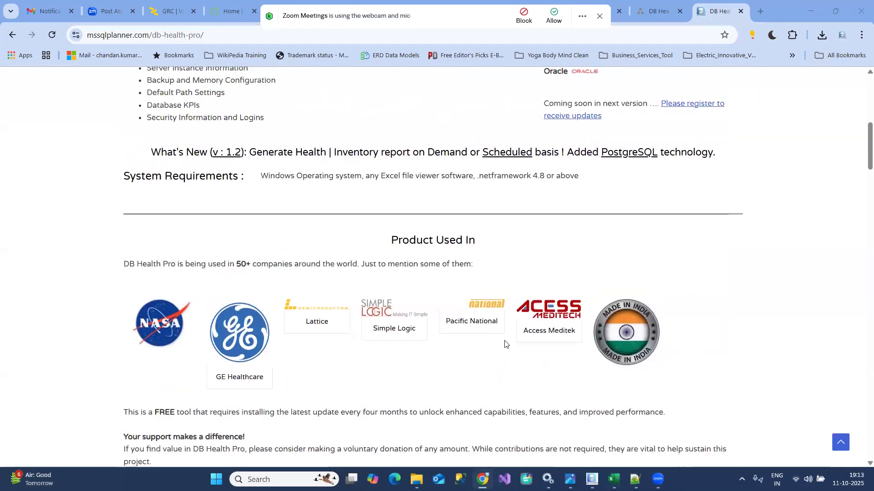
scroll(405, 258, "up", 5)
Step: Switch to File Explorer and show the net4.8.0-windows program folder of the DB_Health_Gen project
mouse_move(482, 479)
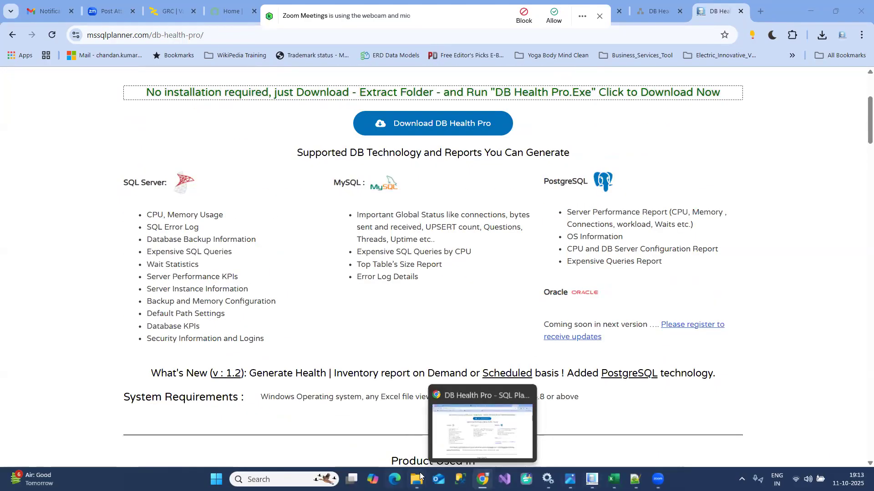
mouse_move(416, 480)
left_click(446, 430)
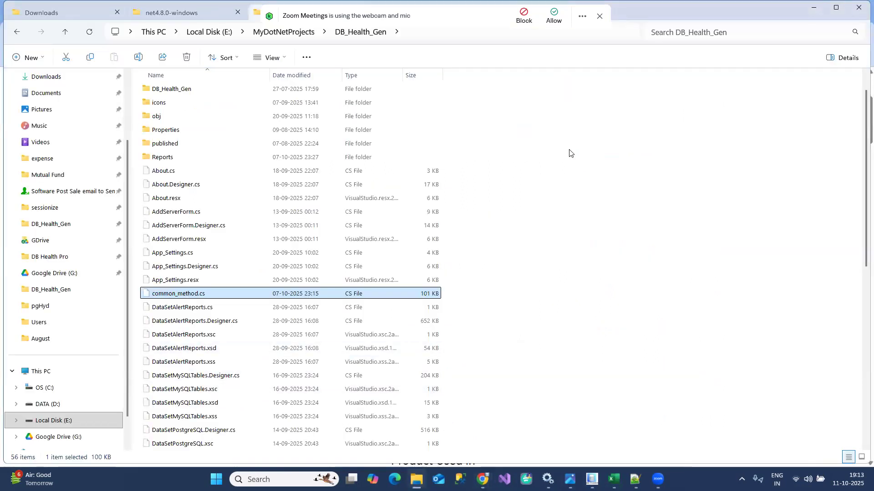
left_click(197, 14)
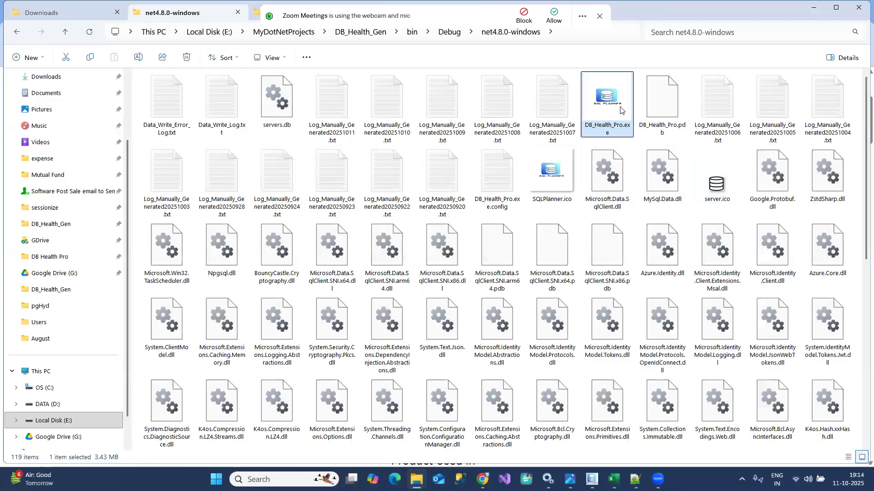
Step: Show the program folder's files in Details view and select DB_Health_Pro.exe
right_click(579, 145)
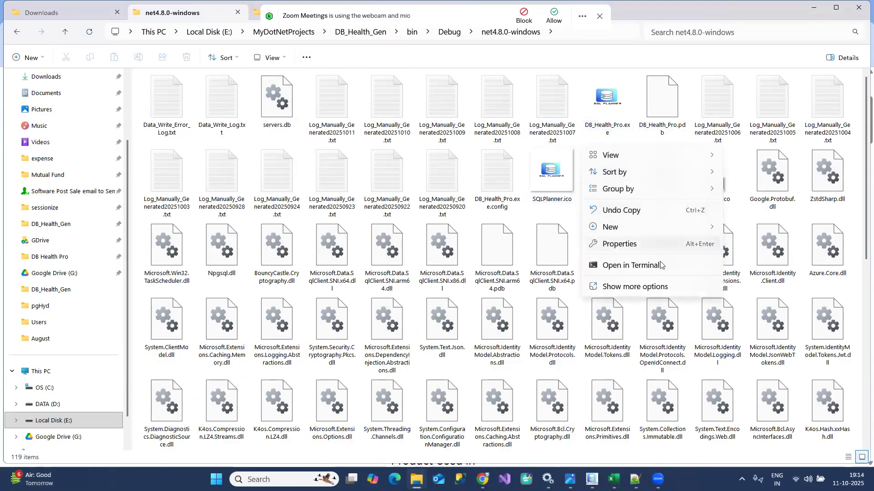
left_click(659, 286)
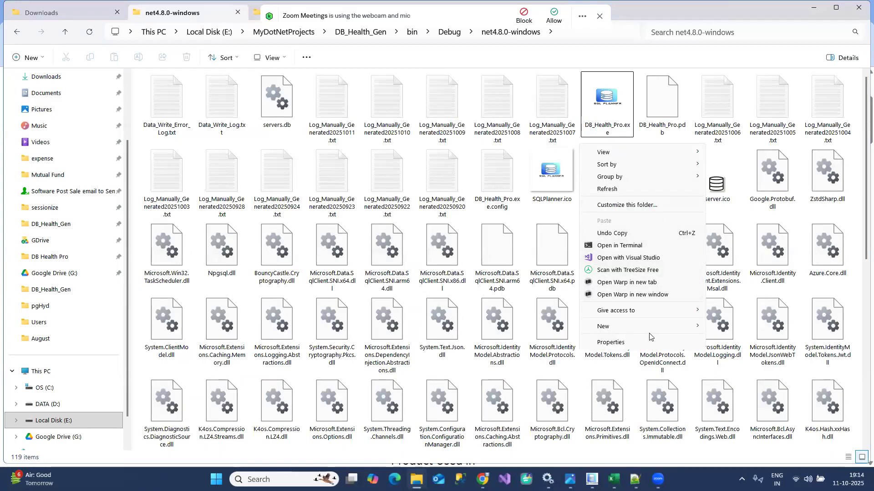
mouse_move(639, 154)
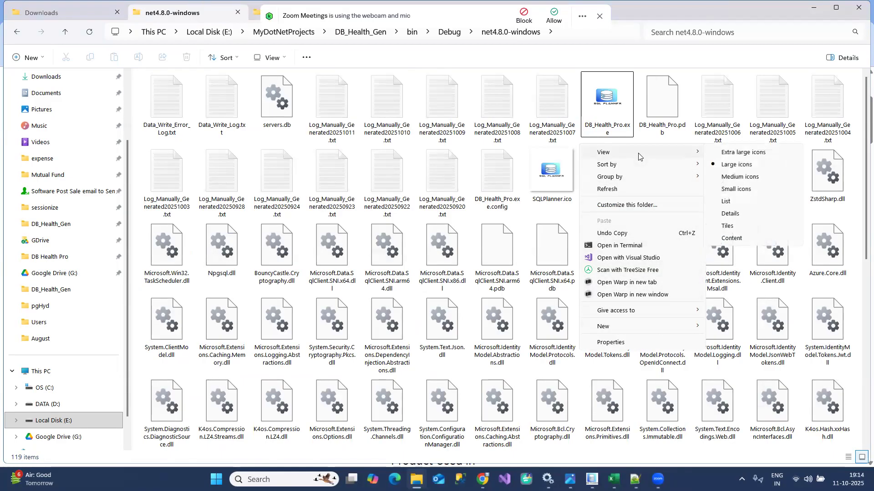
left_click(744, 216)
left_click(337, 201)
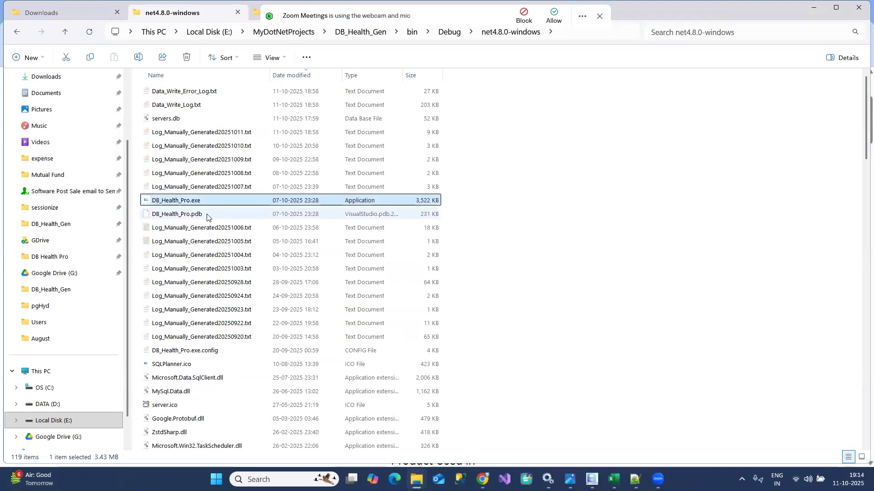
Step: Close the open DB Health Pro windows, relaunch DB_Health_Pro.exe, and widen the Health Report column
double_click(144, 202)
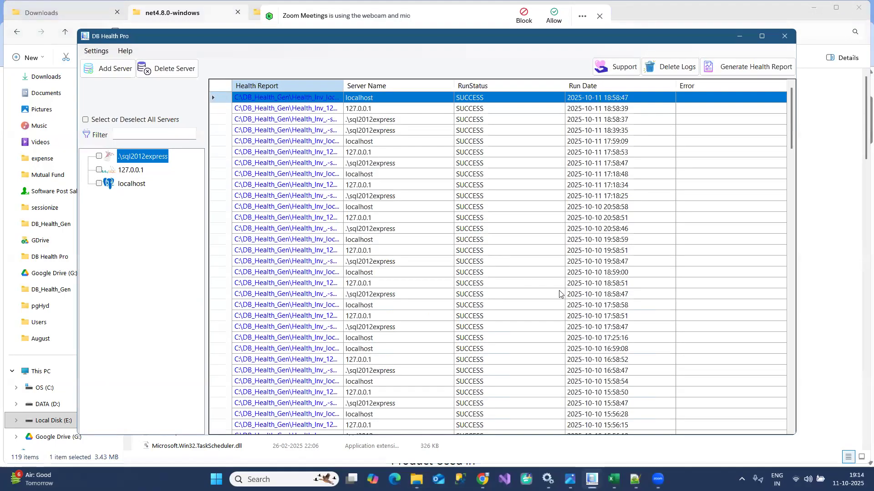
mouse_move(592, 479)
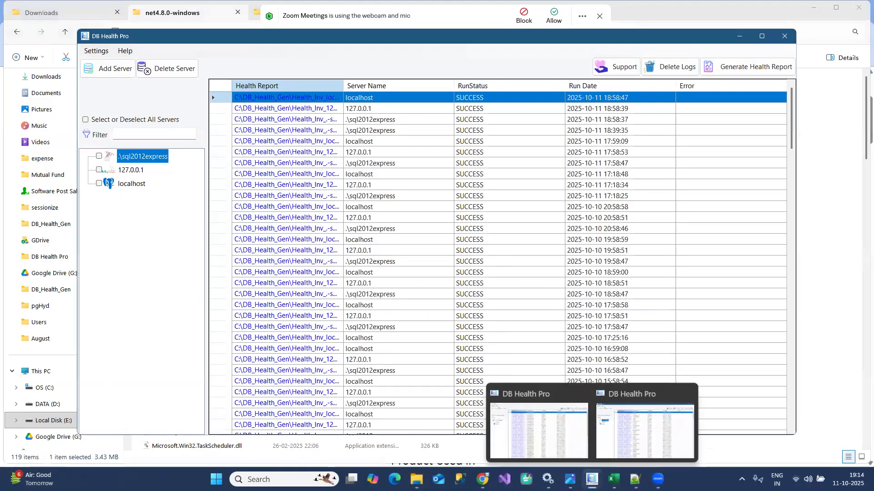
left_click(582, 394)
left_click(635, 394)
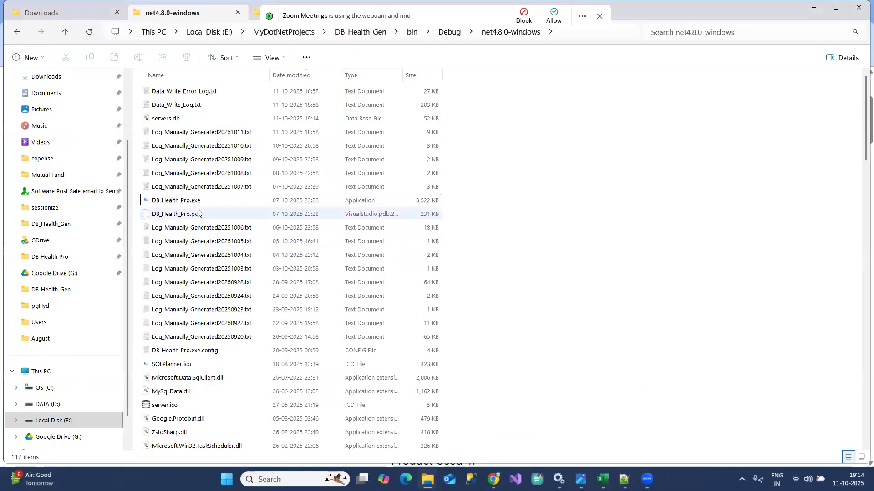
double_click(146, 200)
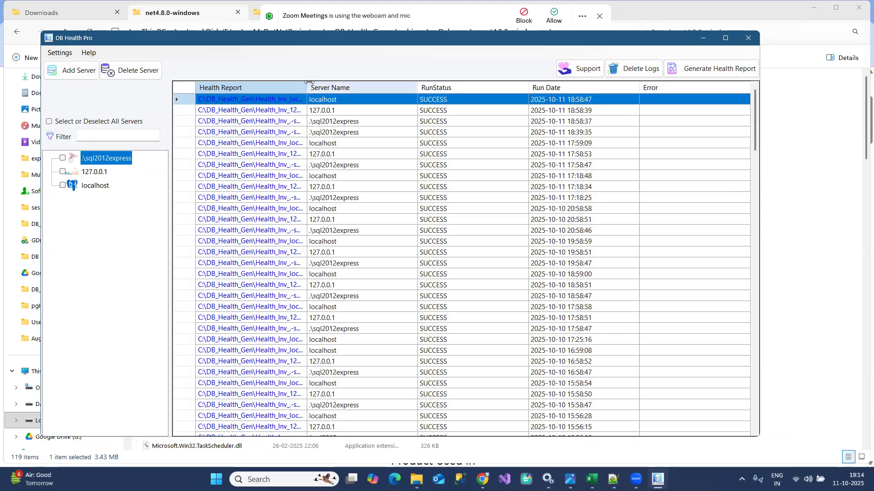
left_click_drag(309, 85, 335, 86)
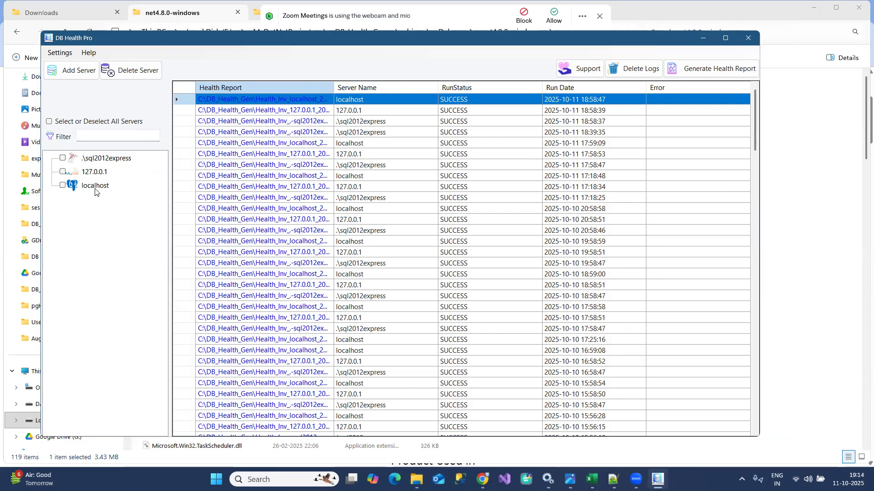
Step: Fill in a new MS SQL Server entry with server name .\2014, port 1433, user name sa and the account password
left_click(68, 77)
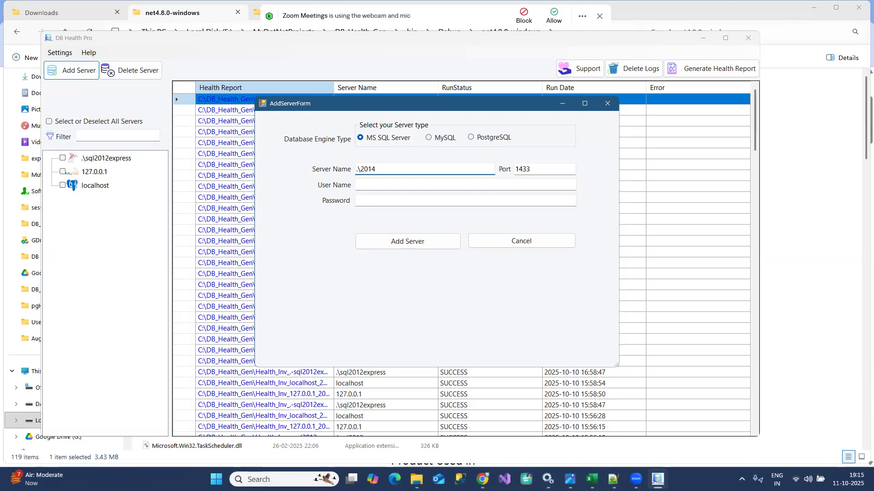
key("Tab")
key("Tab")
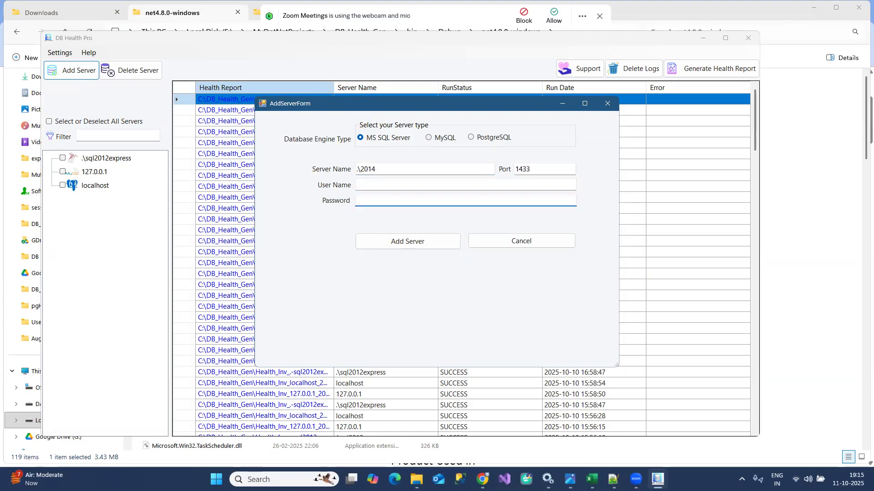
left_click(384, 184)
type("sa")
left_click(369, 197)
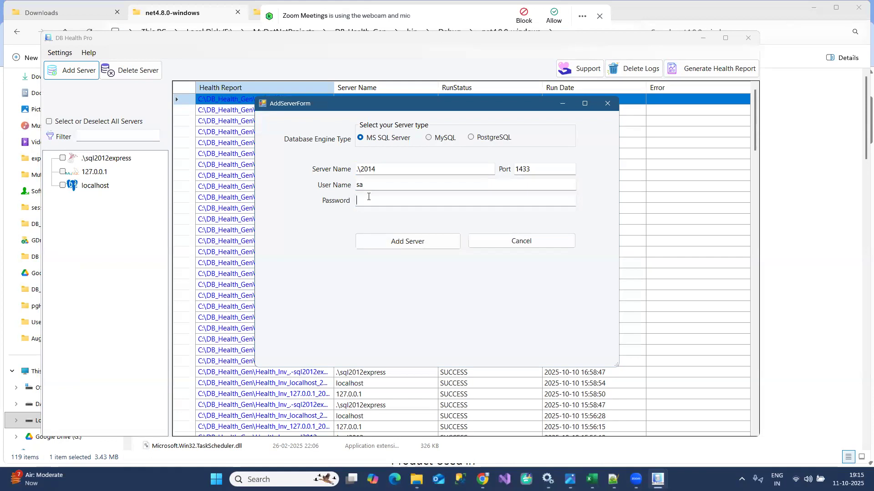
type("*******")
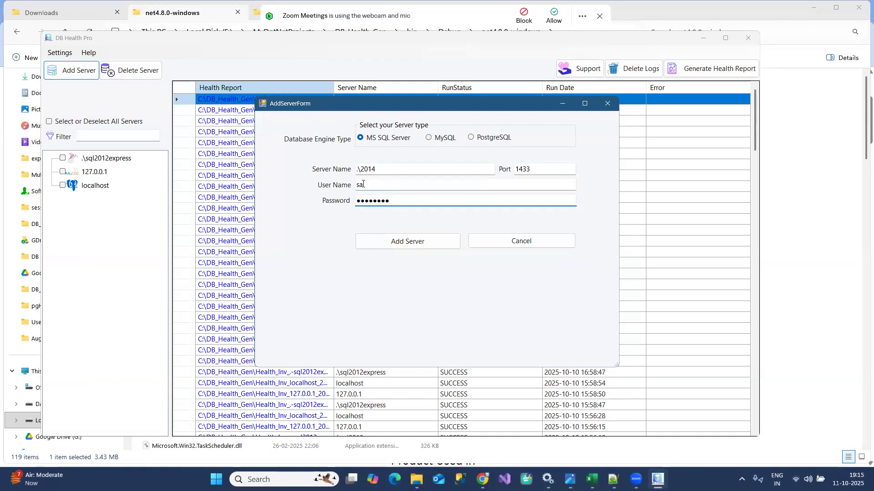
Step: Switch to the DB Health Pro page in Chrome and examine the required user permissions, highlighting the sample login and GRANT VIEW SERVER STATE commands
left_click(484, 481)
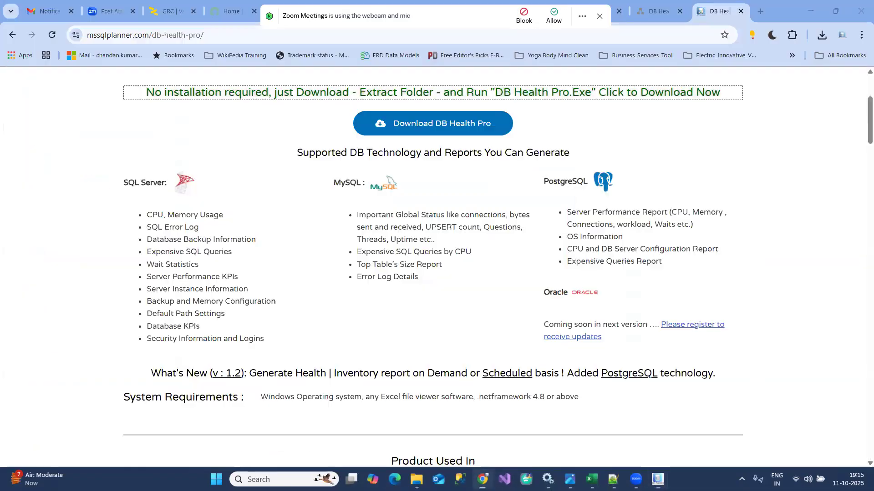
scroll(381, 277, "down", 2)
scroll(381, 278, "down", 20)
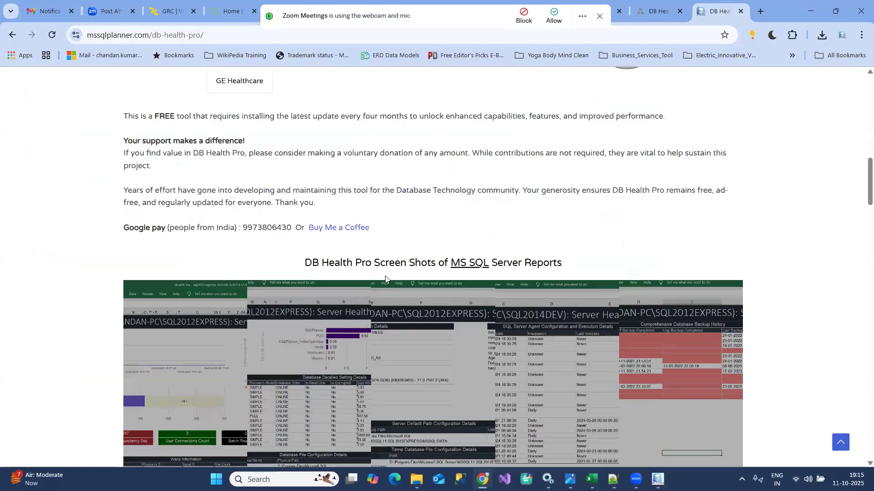
scroll(386, 274, "down", 7)
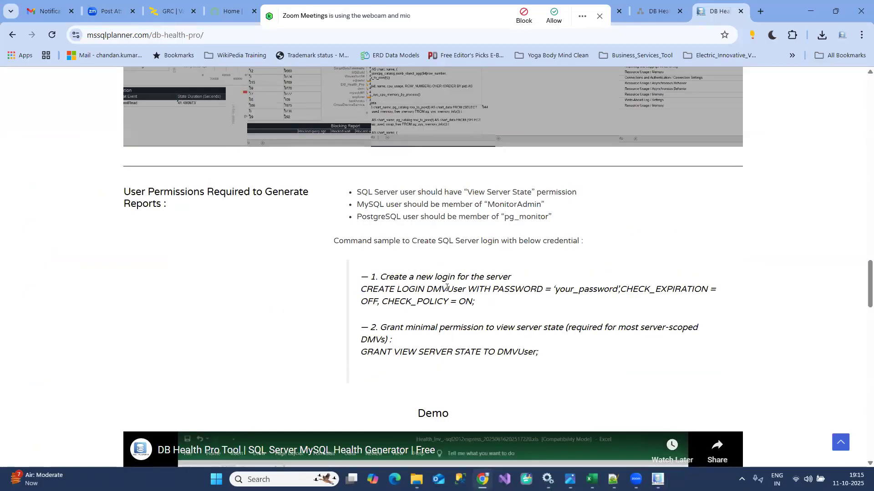
left_click_drag(379, 292, 513, 288)
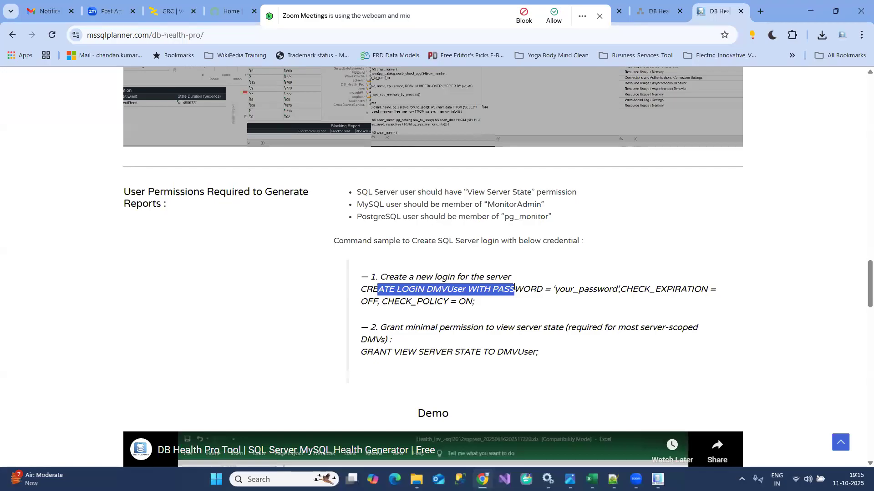
left_click_drag(394, 354, 364, 357)
left_click(572, 350)
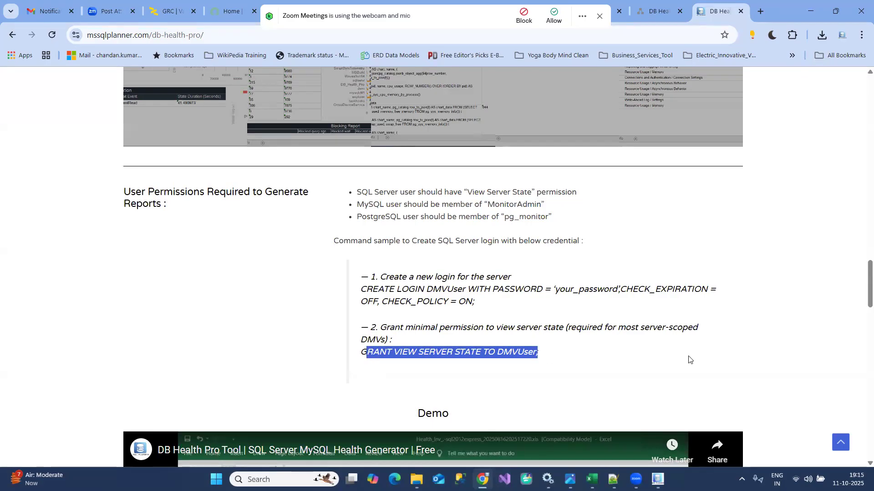
left_click(537, 321)
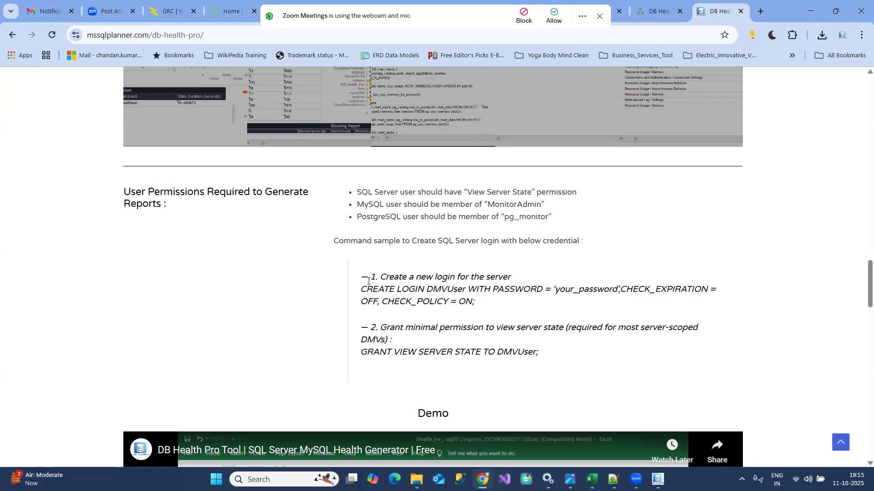
left_click_drag(366, 286, 554, 359)
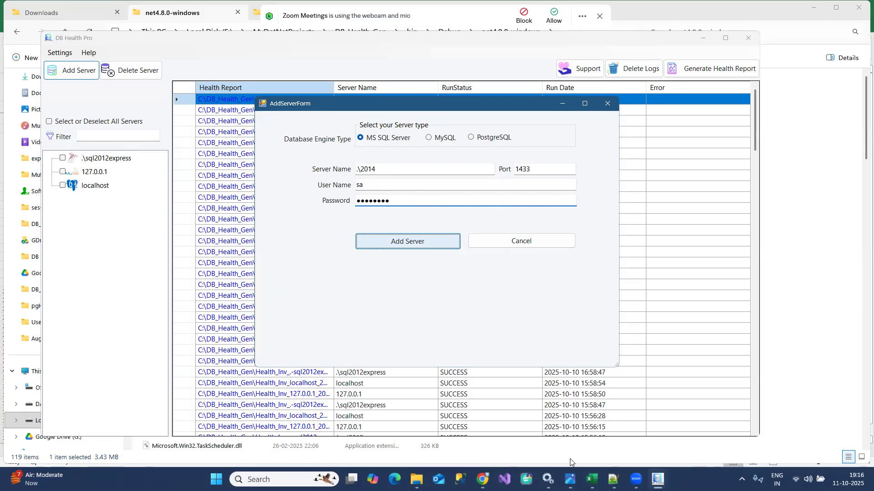
Step: Check the SQL Server 2014 instance in Services, then change the new entry's server name to .\2014dev and try adding it
left_click(547, 479)
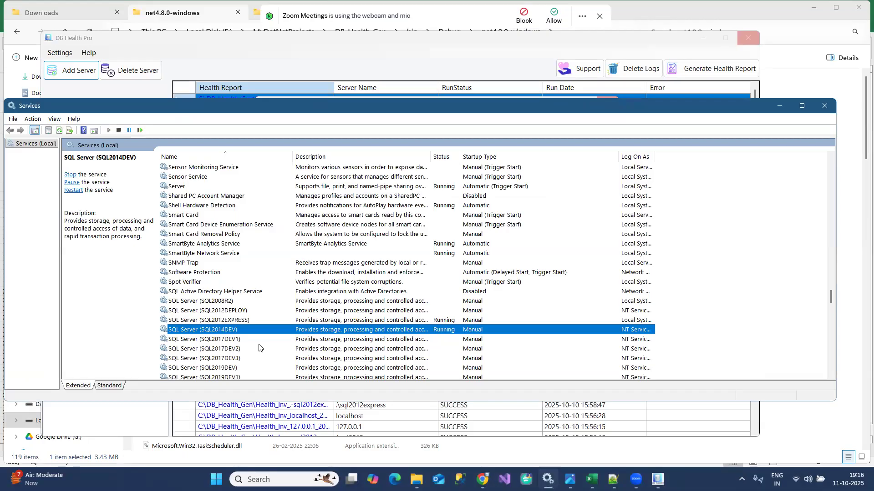
left_click(772, 111)
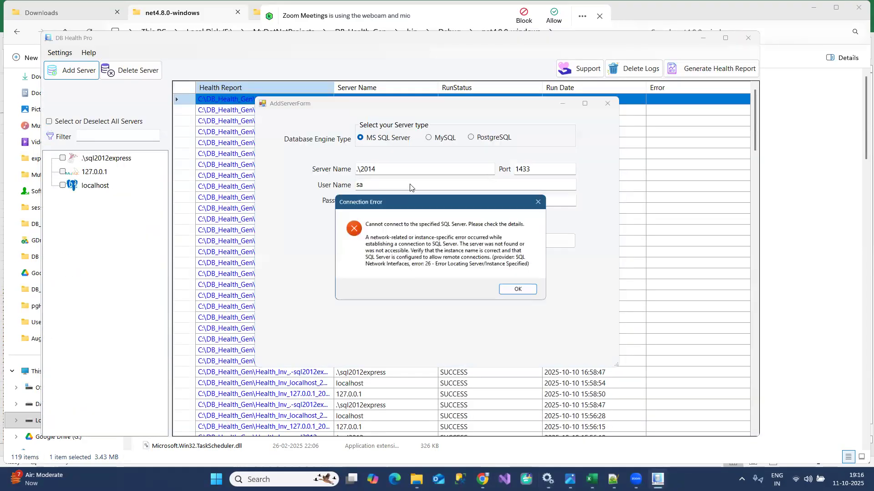
left_click(517, 289)
left_click(377, 167)
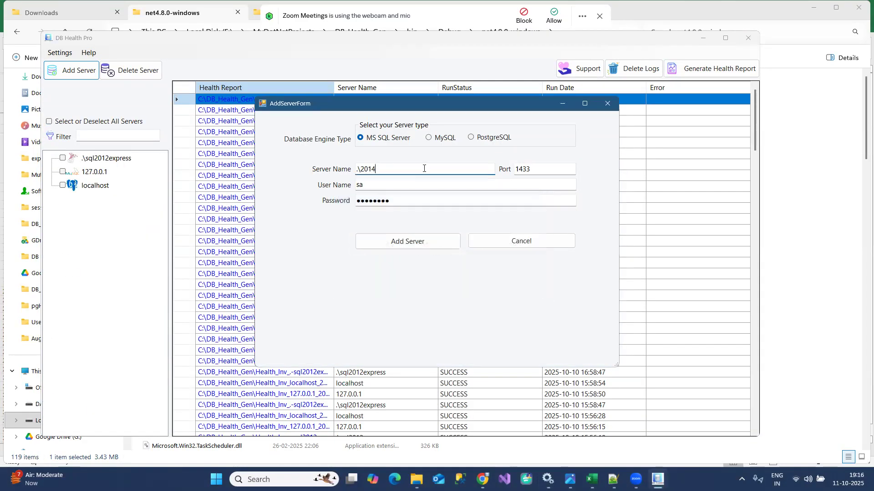
type("dev")
left_click(404, 243)
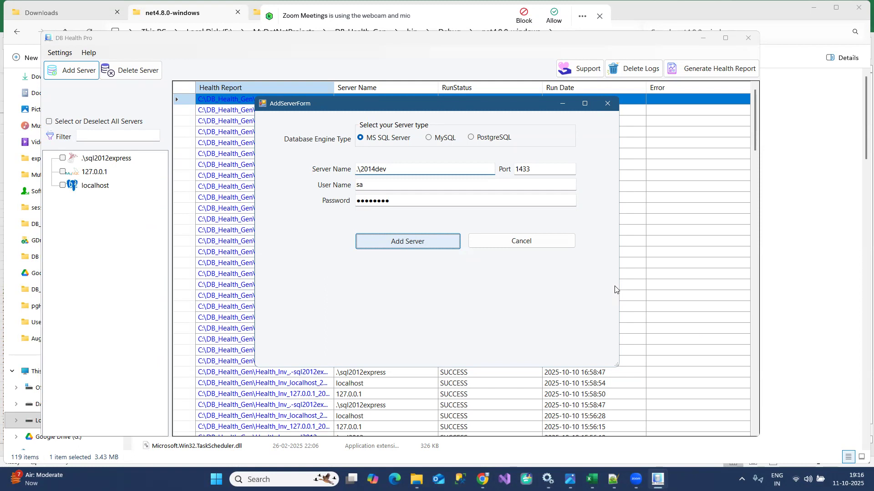
Step: Launch SQL Server 2014 Management Studio and bring its window to the front
key("super")
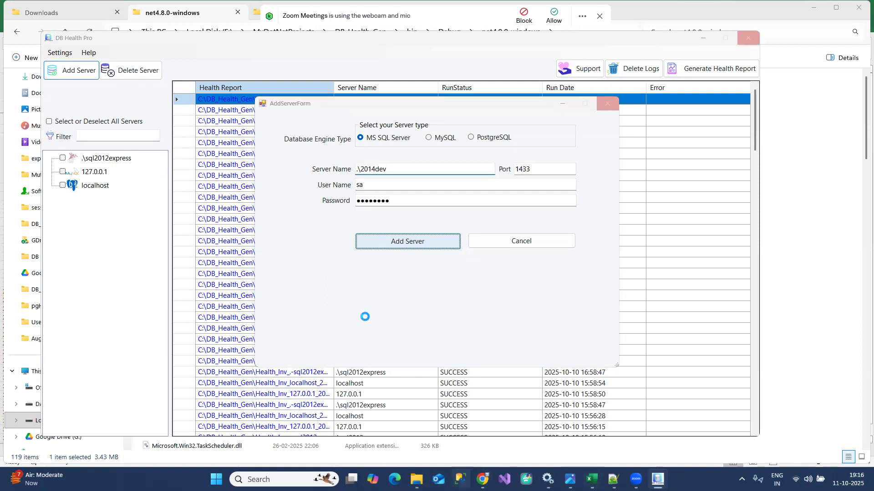
left_click(410, 184)
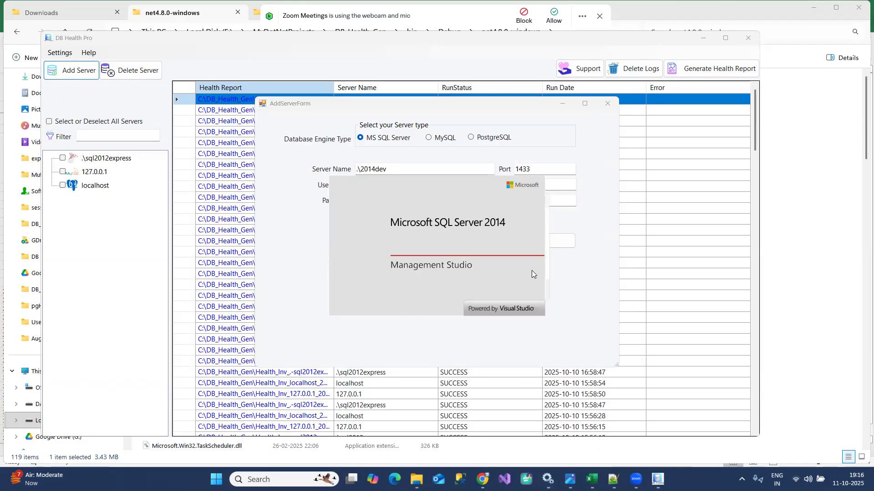
left_click(520, 291)
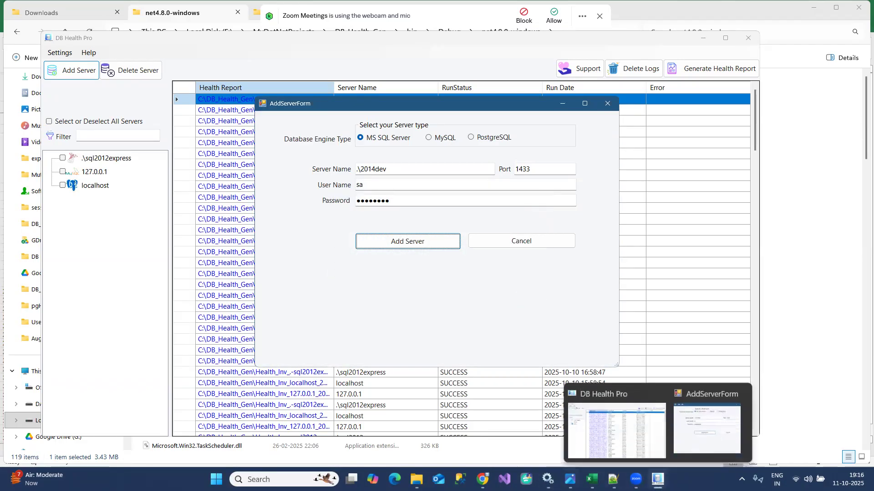
mouse_move(482, 479)
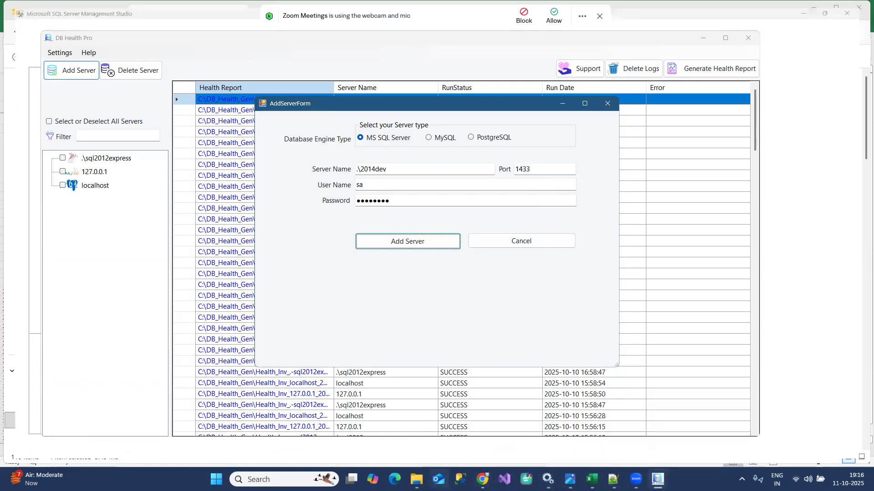
mouse_move(682, 471)
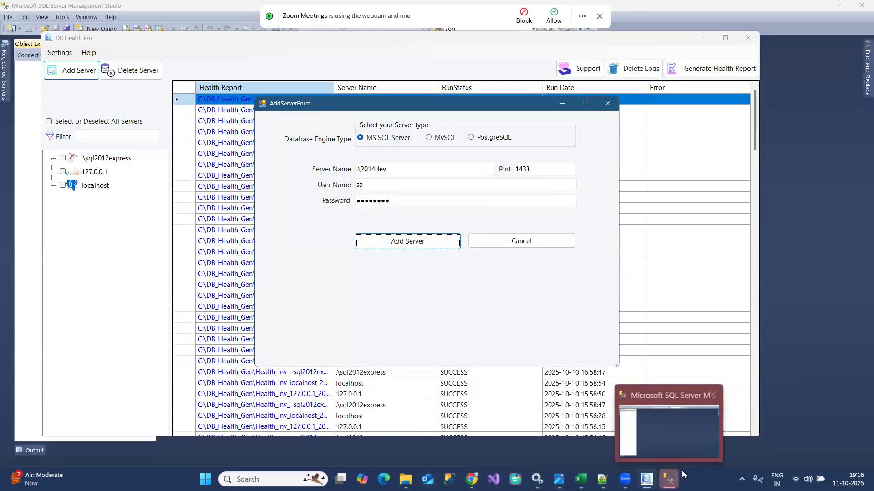
left_click(800, 388)
Step: Choose .\SQL2014dev as the server name in the Connect to Server dialog and copy that name
left_click(521, 187)
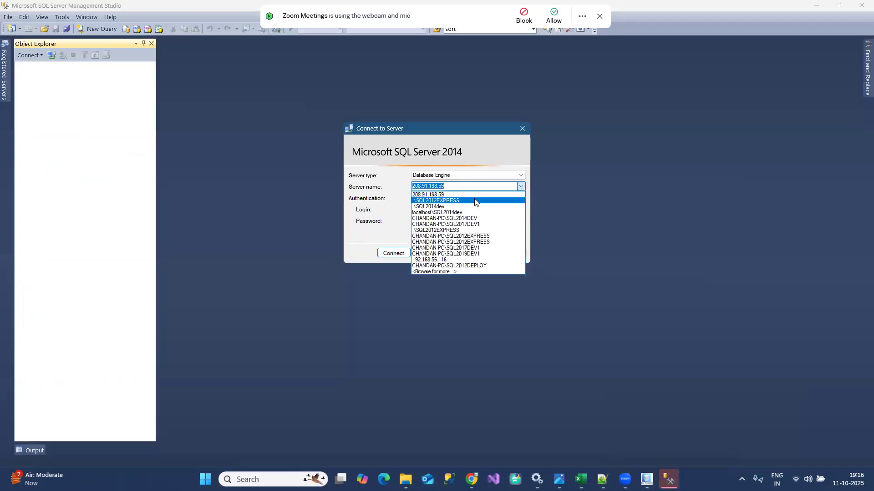
left_click(475, 203)
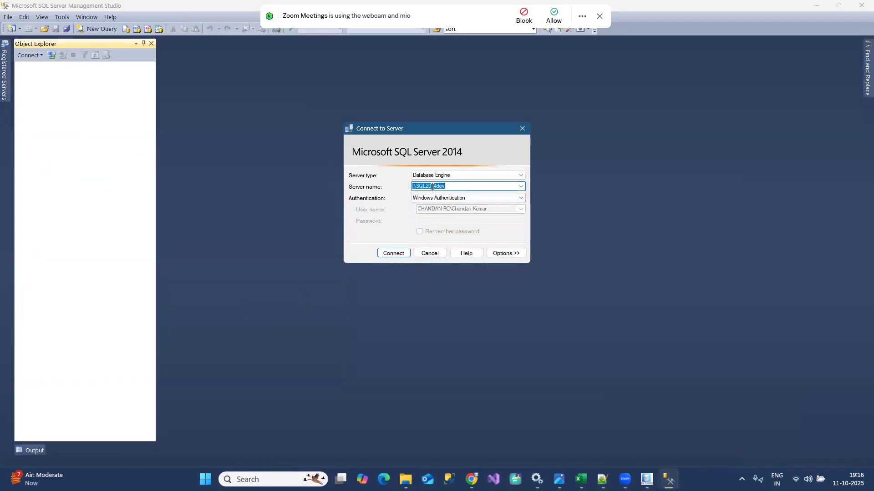
right_click(432, 187)
left_click(363, 218)
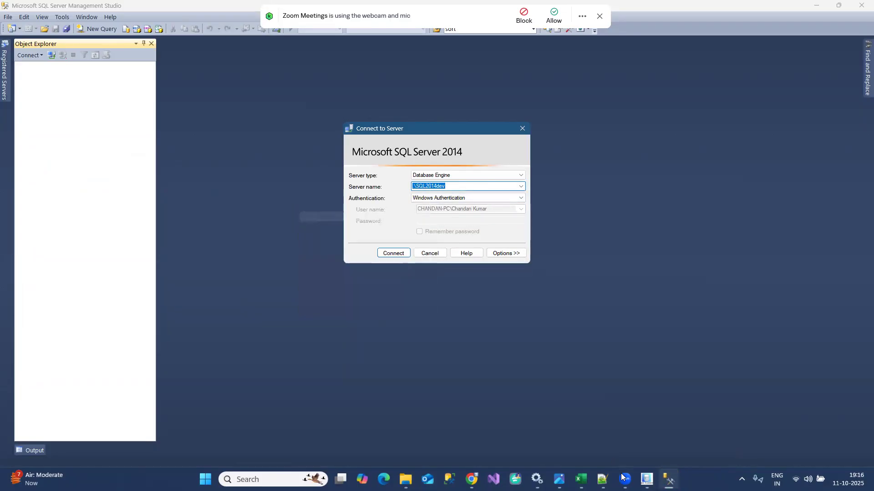
Step: Return to the AddServerForm in DB Health Pro, set the server name to .\SQL2014dev, re-enter the password and add the server
mouse_move(646, 479)
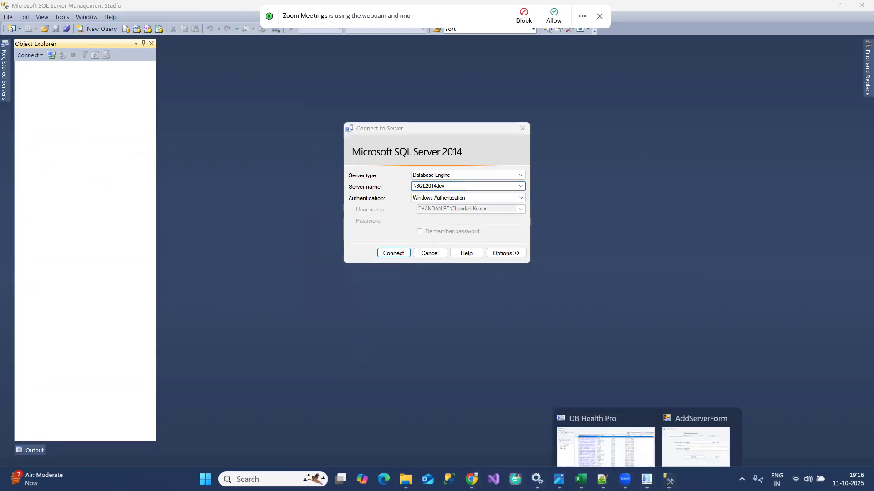
left_click(689, 418)
double_click(395, 166)
key("ctrl+v")
left_click_drag(402, 204, 318, 209)
type("********")
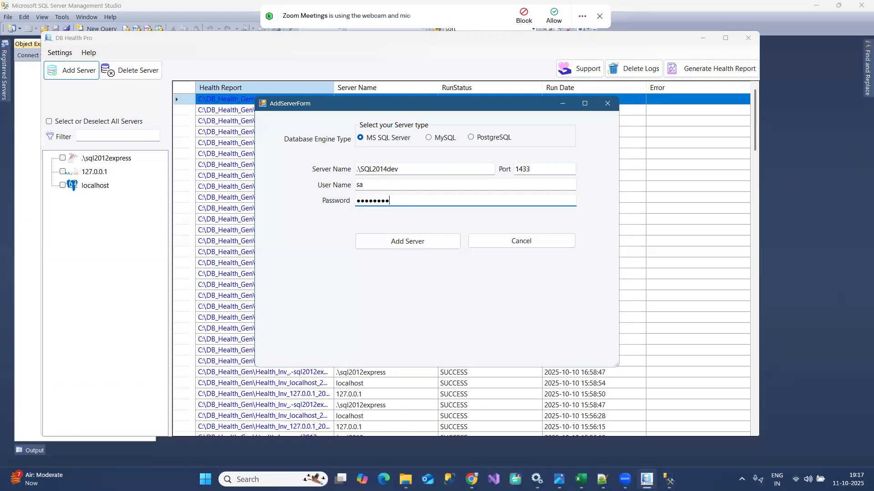
left_click(452, 241)
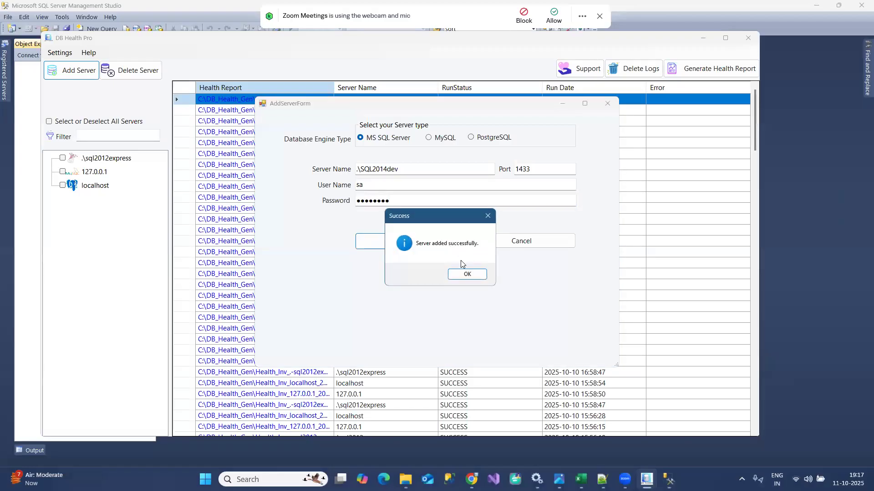
left_click(465, 273)
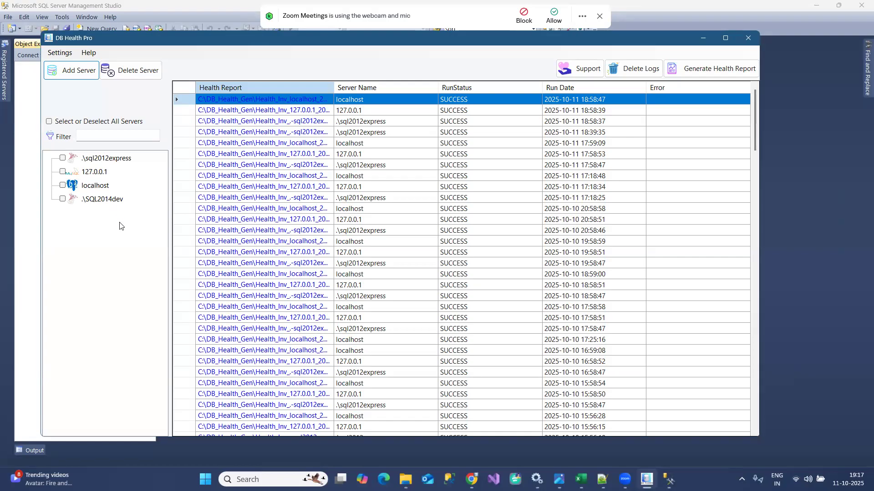
Step: Generate a health report for the .\SQL2014dev server only
left_click(63, 199)
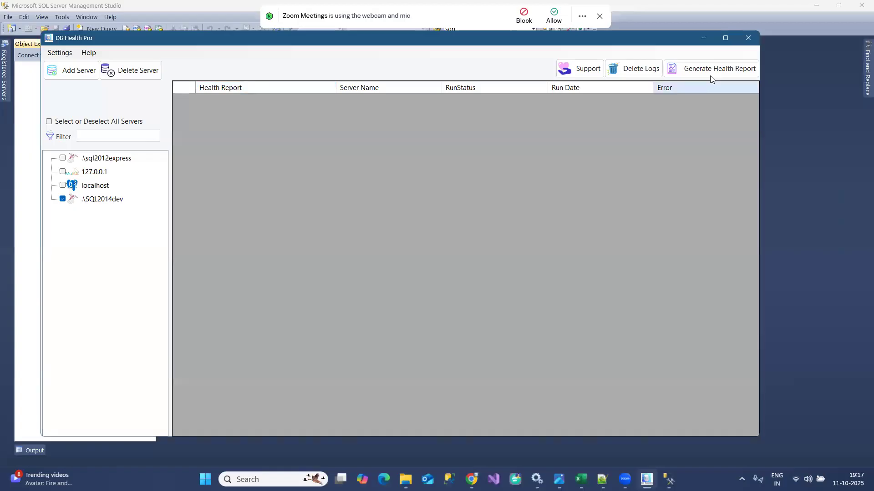
left_click(692, 71)
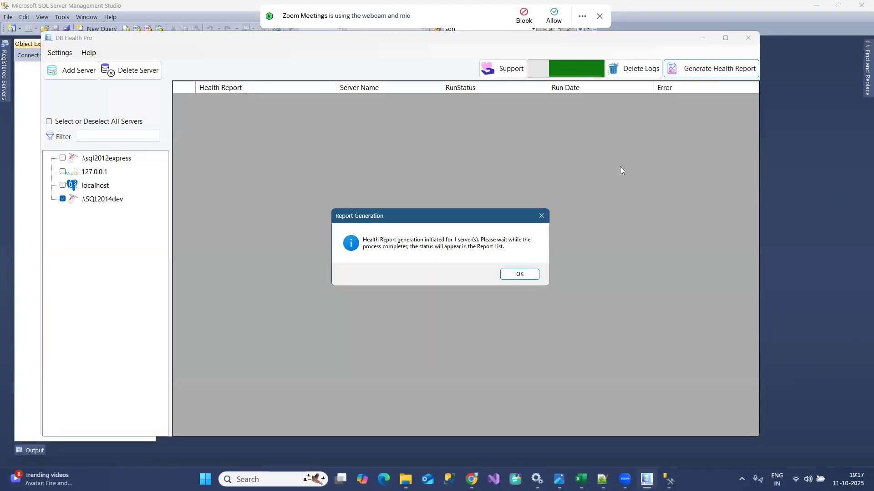
left_click(520, 276)
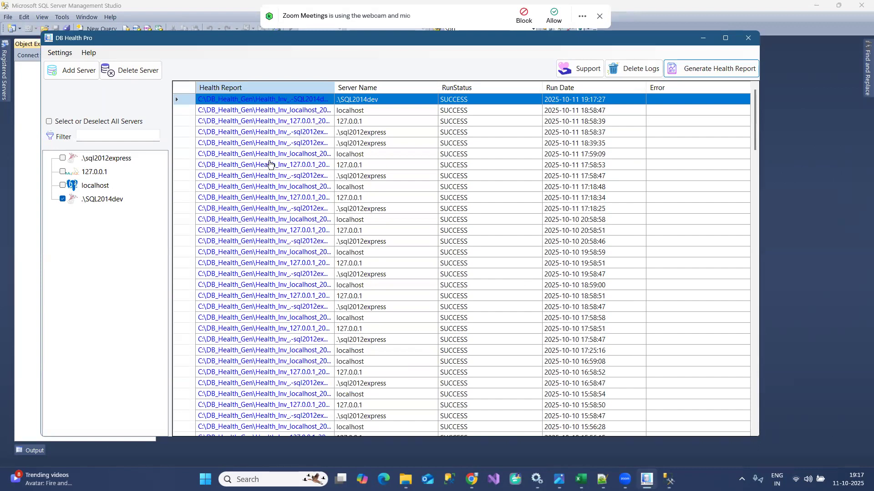
Step: Filter the report list to .\SQL2014dev, widen the Health Report column to show the full path, and open the report
left_click(63, 199)
left_click(63, 200)
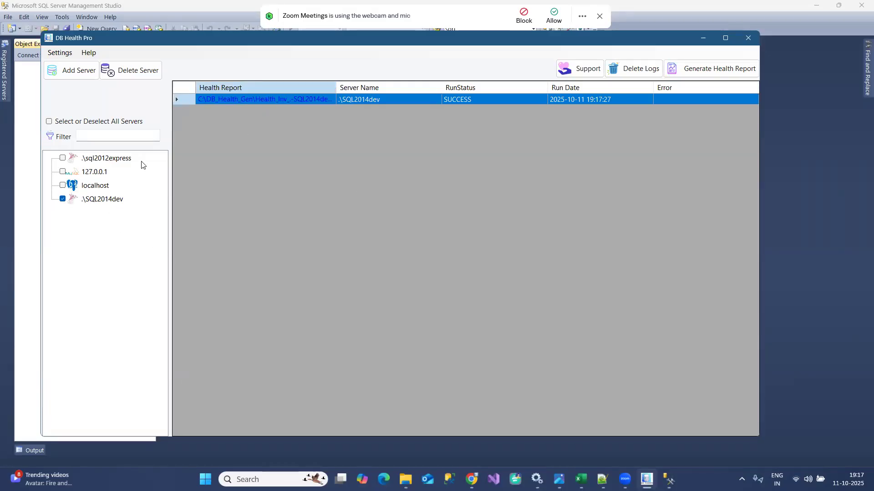
left_click_drag(336, 88, 413, 90)
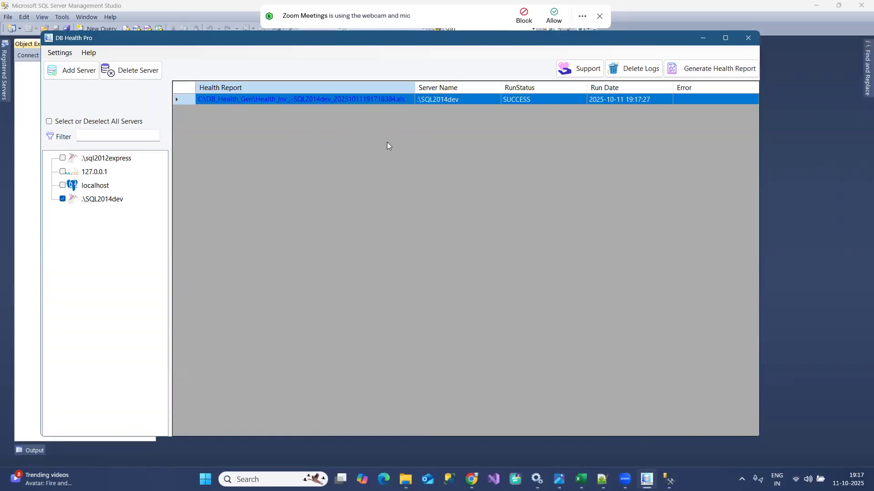
left_click(377, 103)
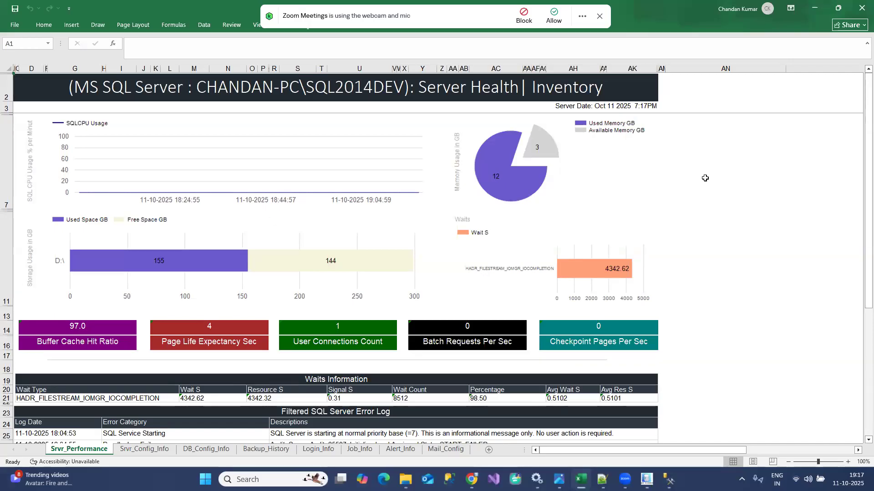
Step: Examine the report's Srvr_Performance and DB_Config_Info sheets, highlighting the first entries in the Database State column
scroll(455, 240, "down", 5)
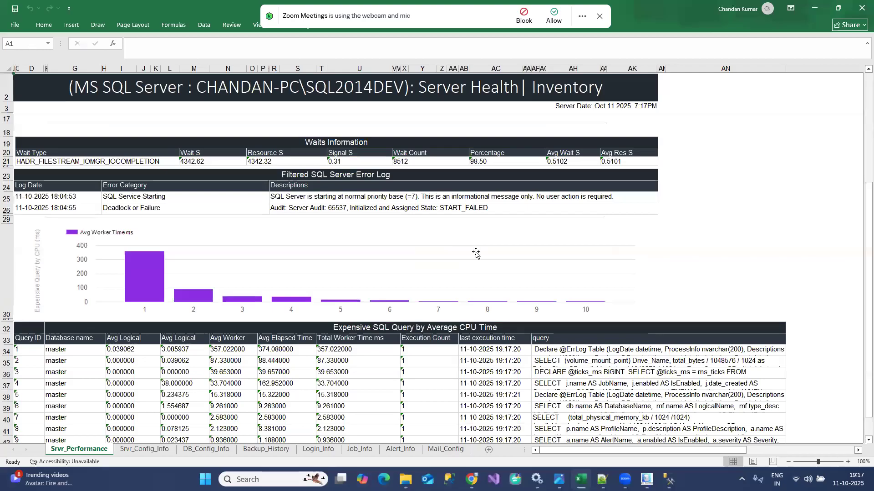
scroll(455, 240, "up", 5)
left_click(144, 450)
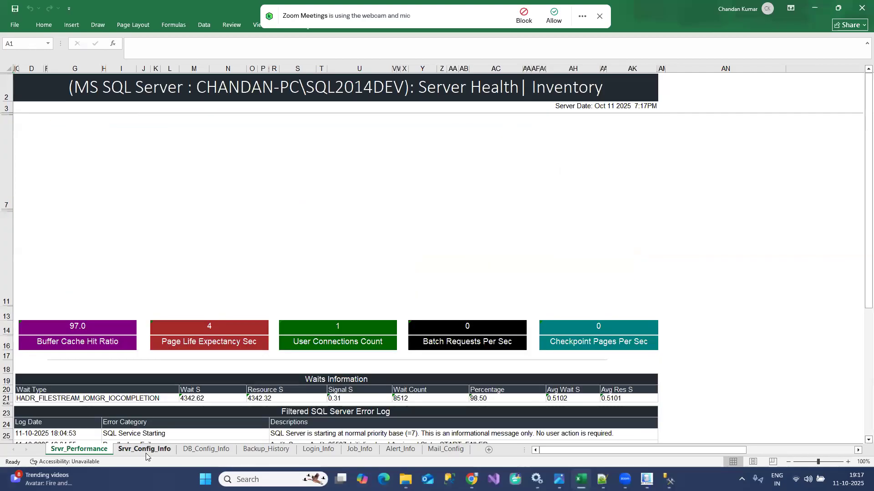
left_click(212, 450)
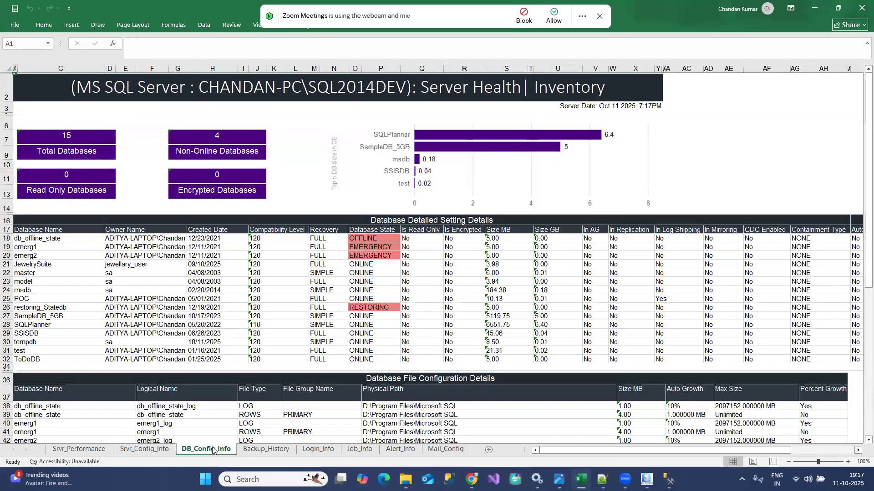
left_click_drag(392, 264, 395, 238)
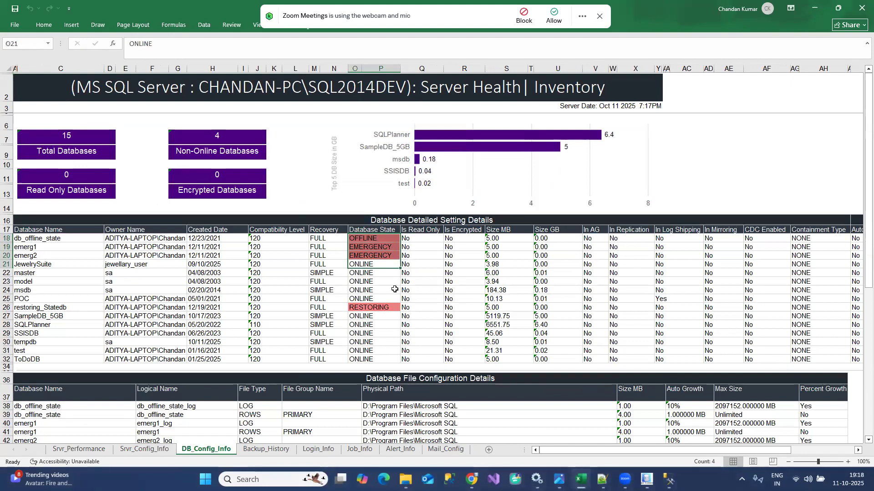
left_click(392, 281)
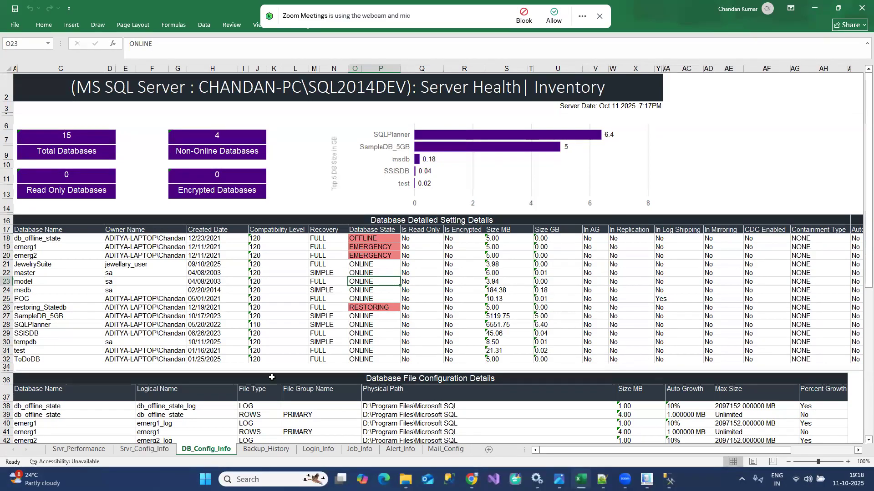
Step: Examine the Backup_History sheet and the expensive queries on Srvr_Performance, and close the report workbook
left_click(274, 449)
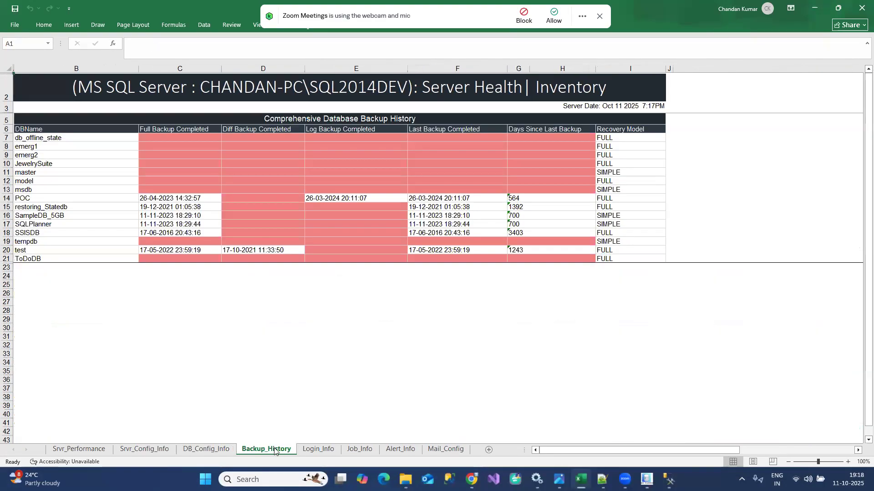
left_click(79, 450)
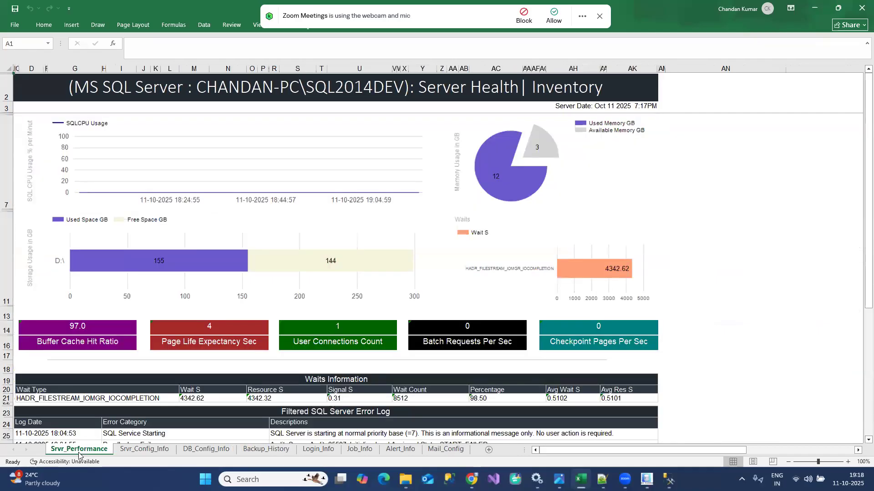
scroll(527, 288, "down", 7)
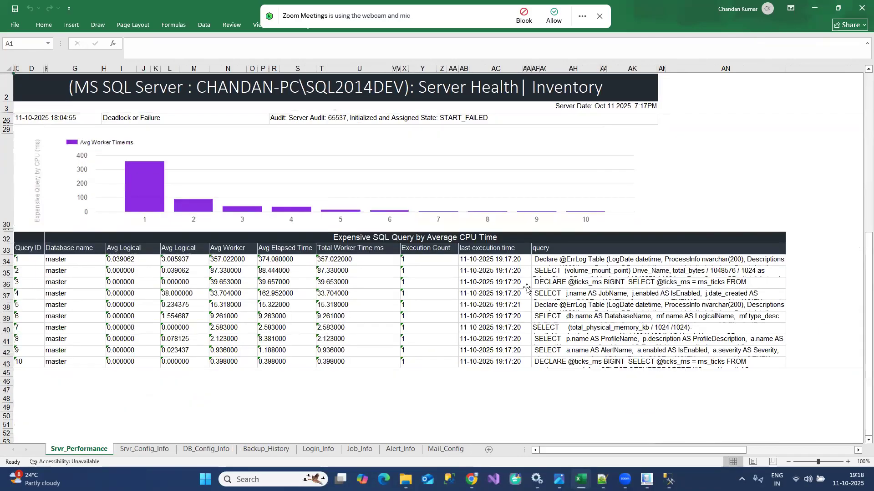
scroll(577, 282, "up", 5)
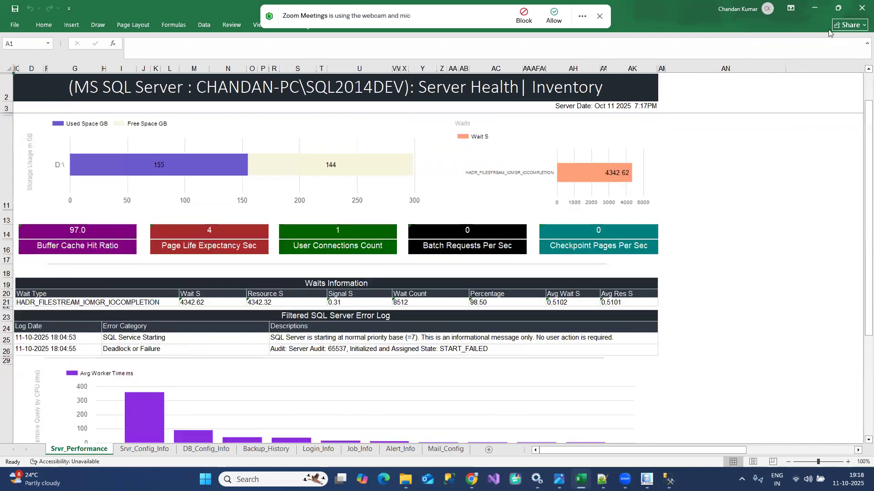
left_click(861, 8)
left_click(862, 8)
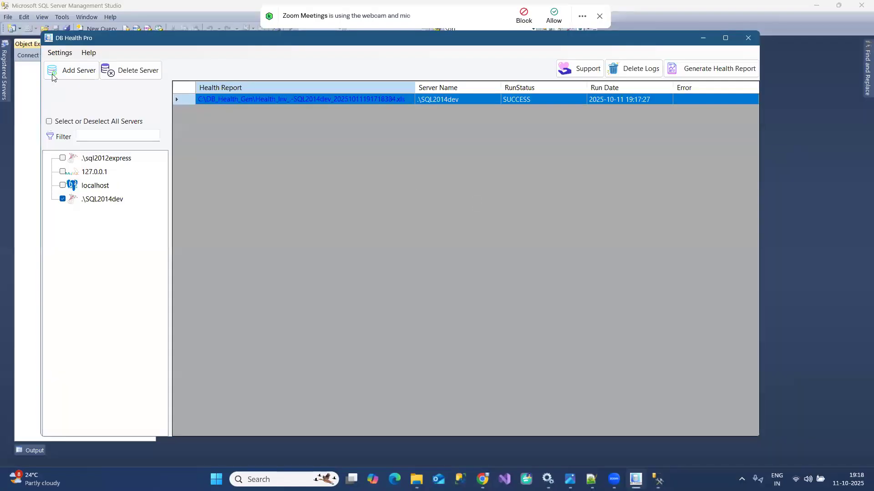
Step: View the existing scheduled task in the Report Creation Schedule Manager and close the manager
left_click(66, 54)
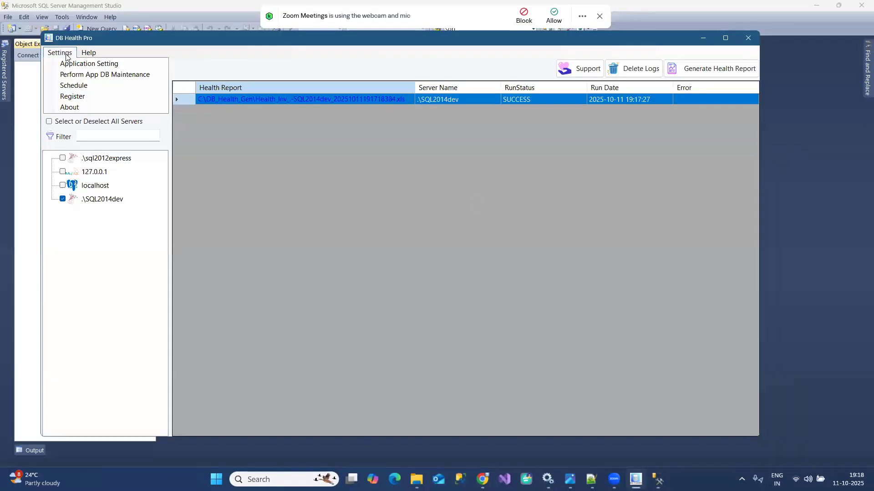
left_click(127, 92)
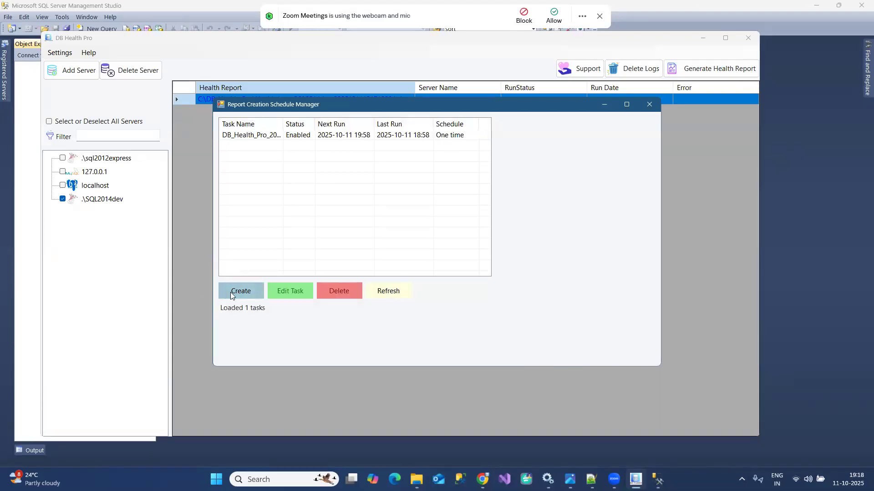
left_click(256, 140)
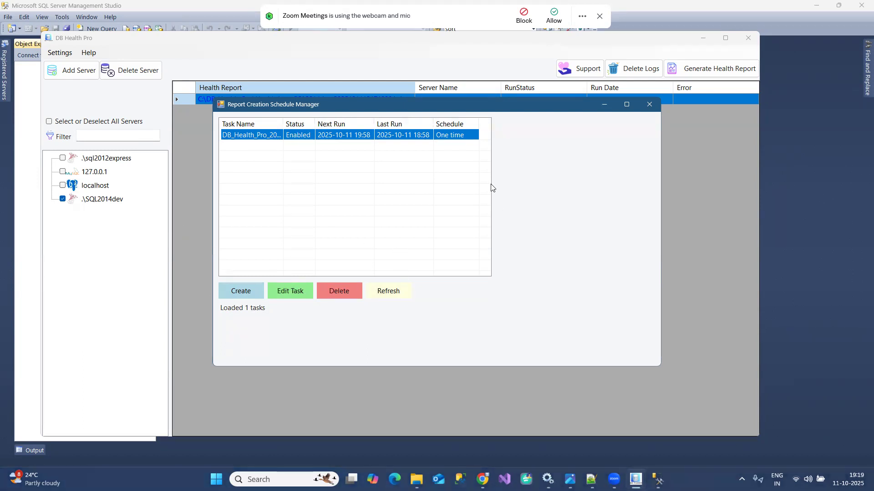
left_click(645, 110)
Step: Check the Excel report save path in Application Settings by highlighting it, and close the settings without changes
left_click(59, 53)
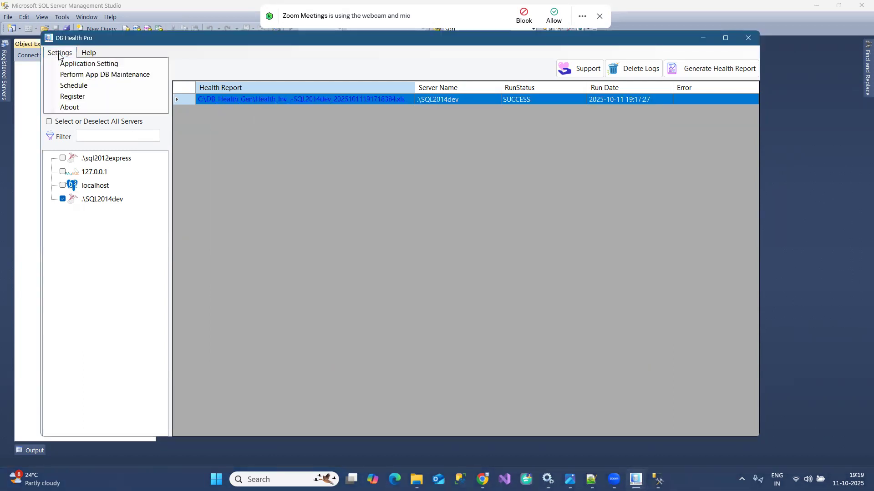
left_click(98, 68)
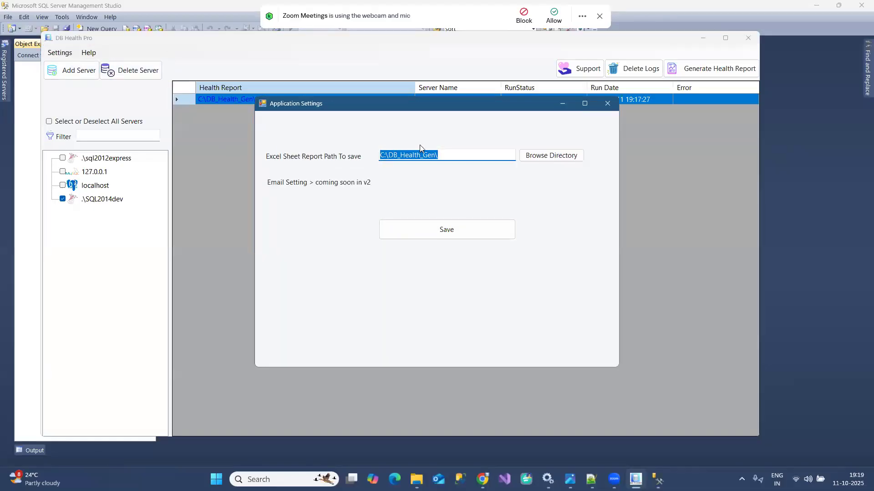
left_click(448, 153)
left_click_drag(448, 153, 350, 160)
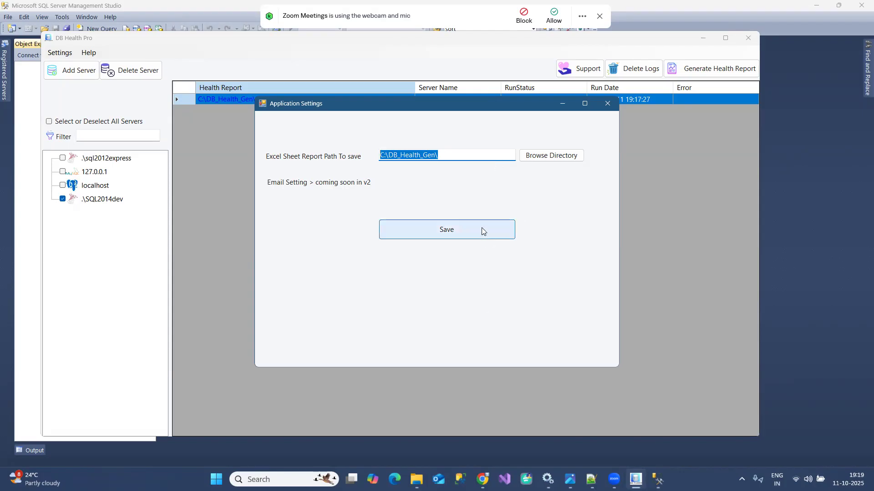
left_click(608, 102)
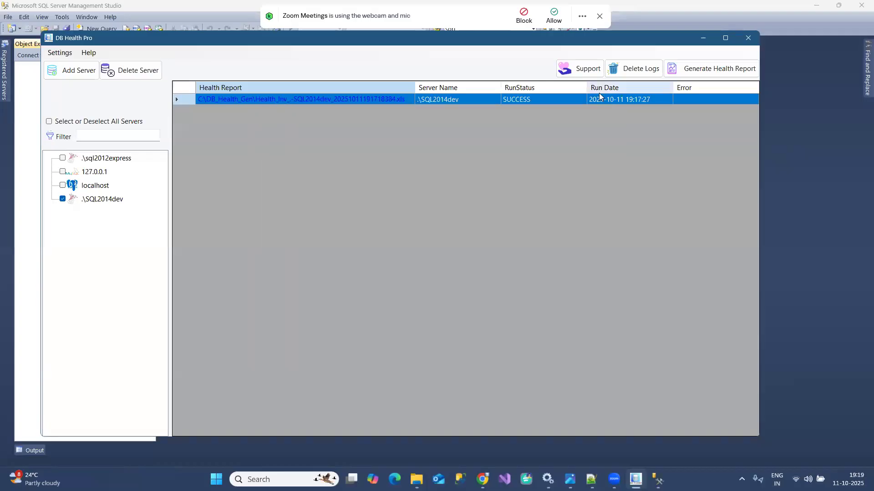
Step: Deselect the .\SQL2014dev server, view the MySQL option in the form for adding a server, and close the form
left_click(63, 199)
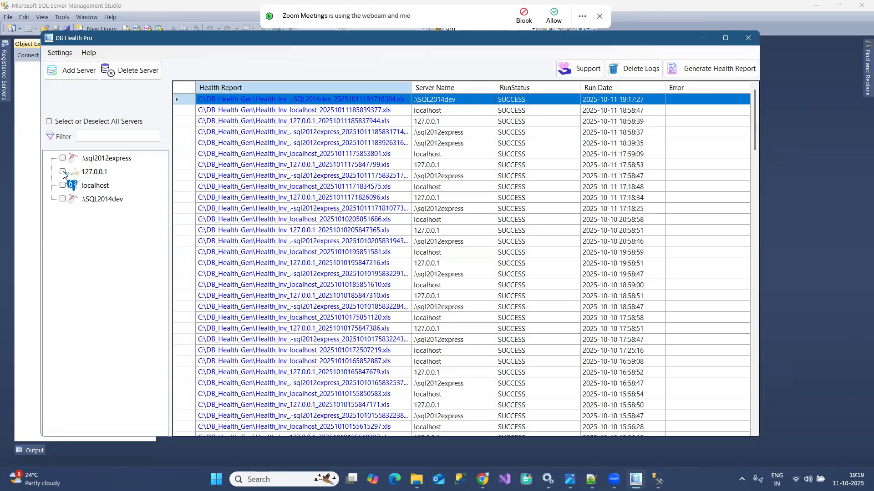
left_click(87, 73)
left_click(429, 138)
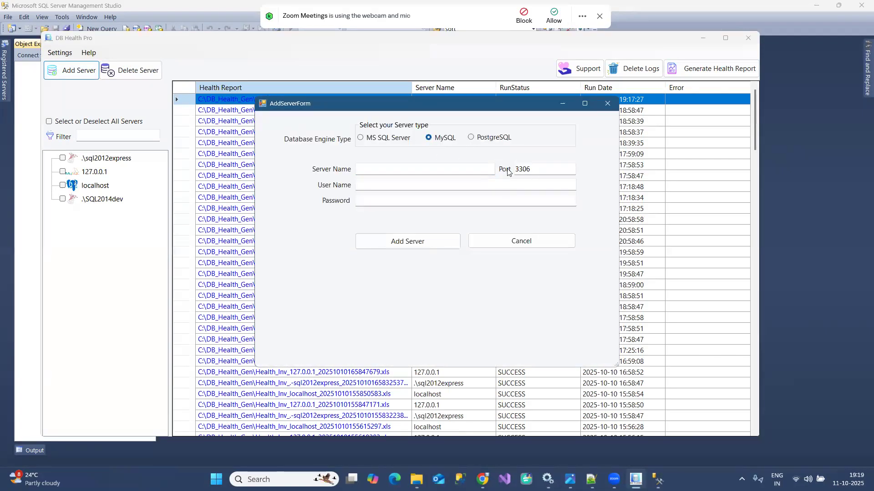
left_click(607, 103)
Step: Open the newest health report for the 127.0.0.1 server and examine its Globals, Tbl_Size and Error_Log sheets
left_click(62, 173)
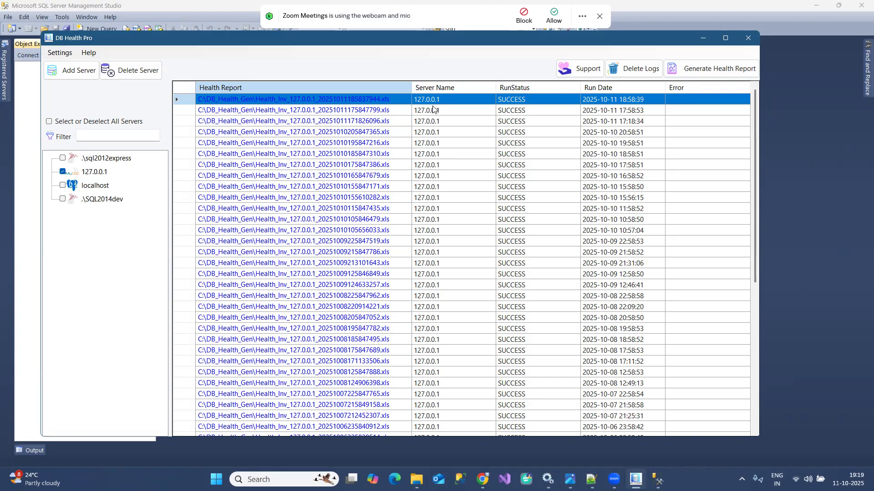
left_click(306, 100)
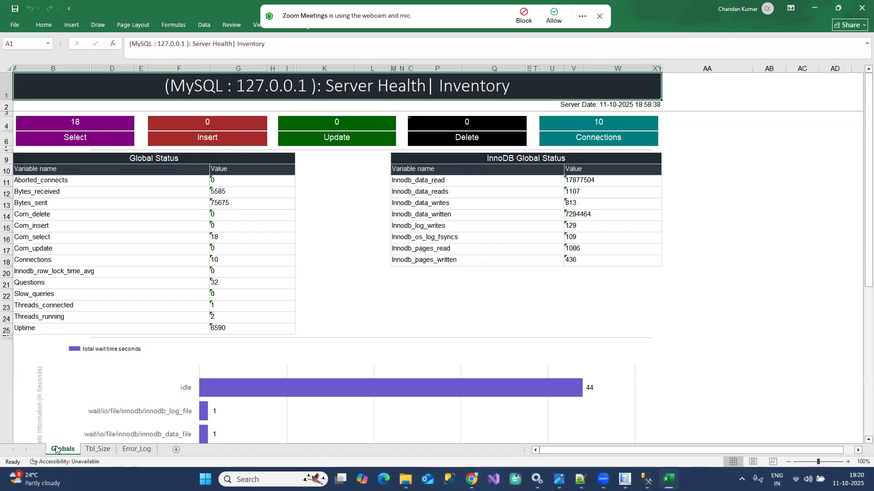
scroll(197, 327, "down", 2)
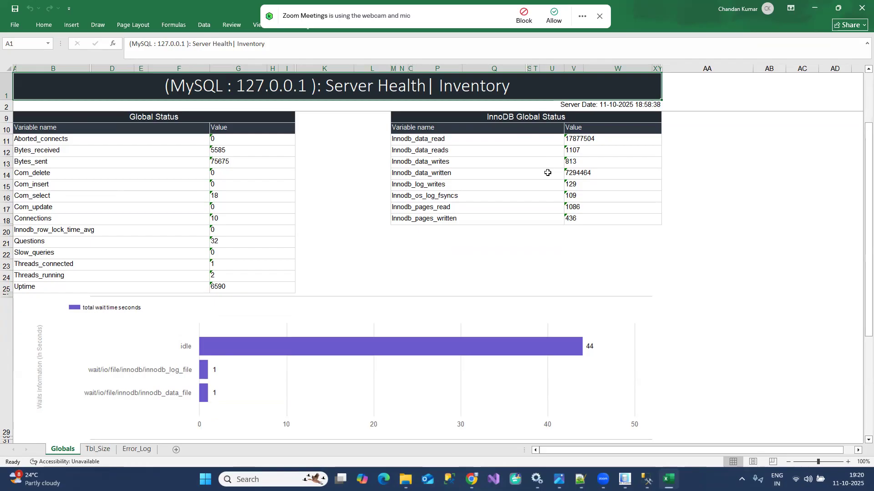
scroll(547, 174, "down", 5)
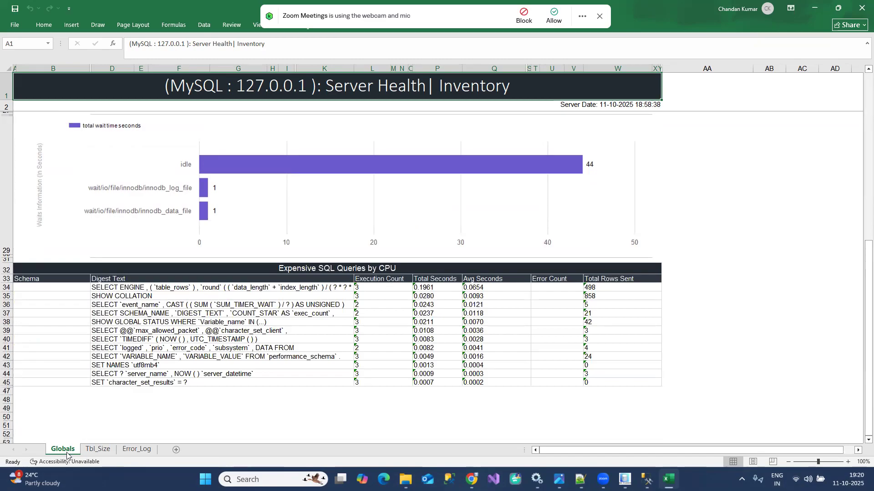
left_click(86, 451)
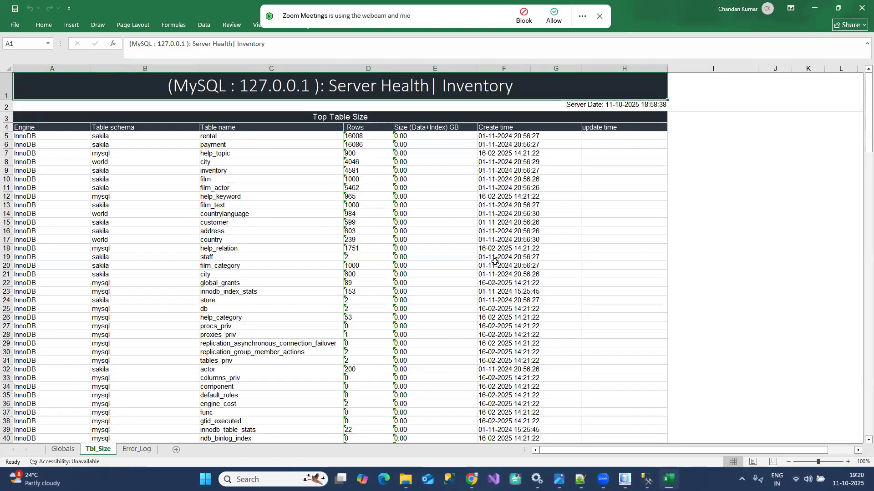
left_click(138, 450)
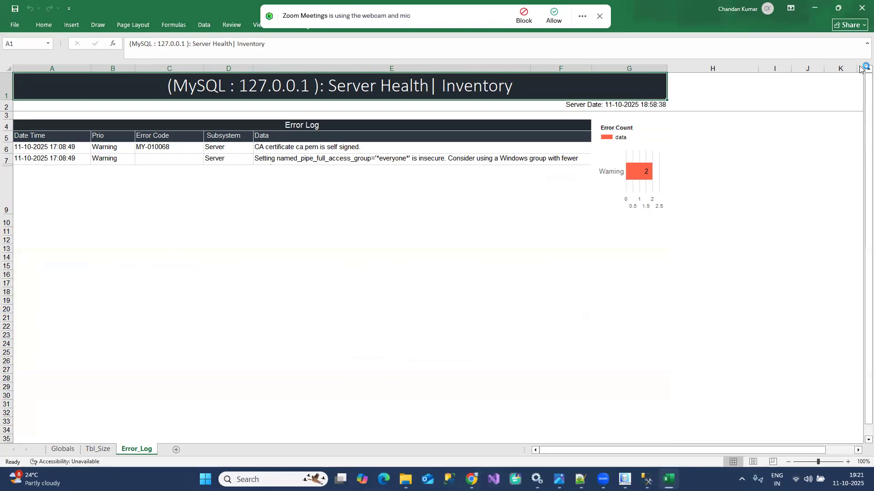
Step: Close the MySQL report, switch the server selection from 127.0.0.1 to localhost, and open the newest localhost health report
left_click(862, 8)
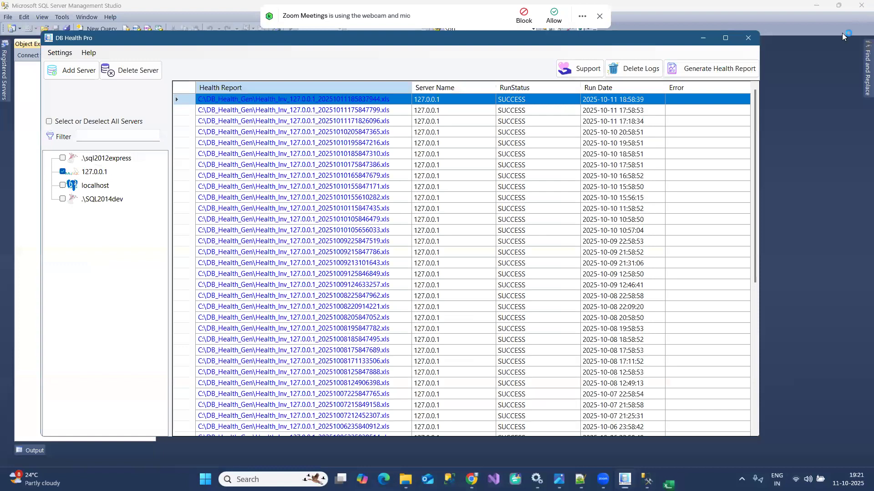
left_click(63, 185)
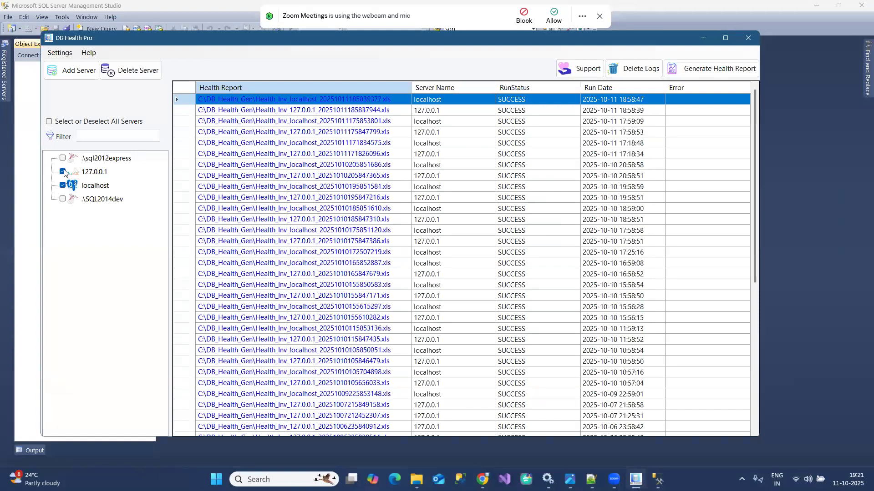
left_click(63, 172)
left_click(300, 100)
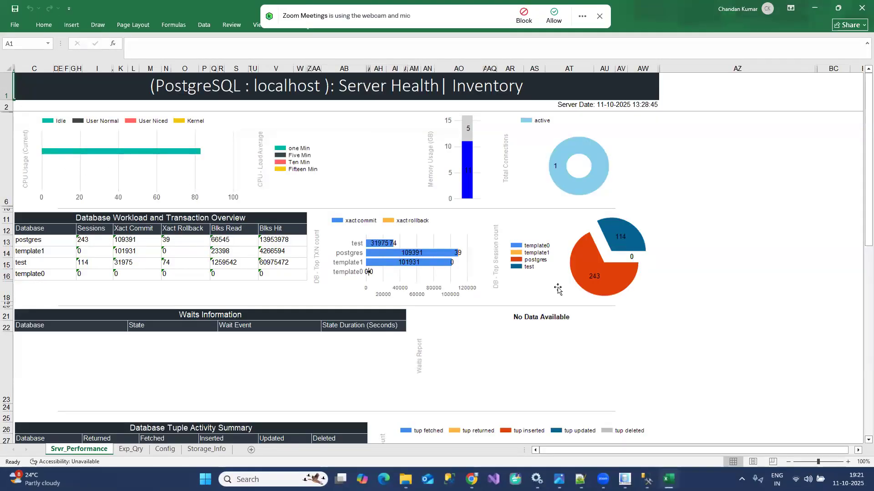
Step: Examine the Srvr_Performance sheet of the PostgreSQL report, from the CPU and connection charts down to the Blocking Report
left_click(105, 181)
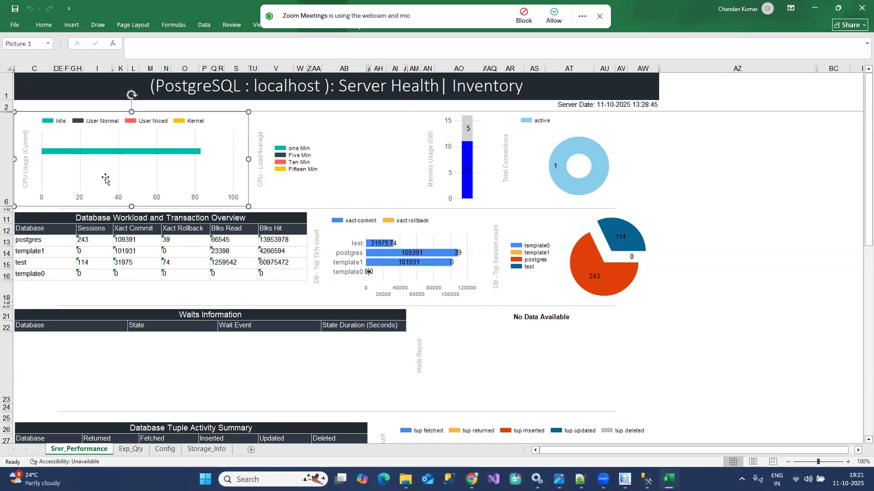
left_click(326, 176)
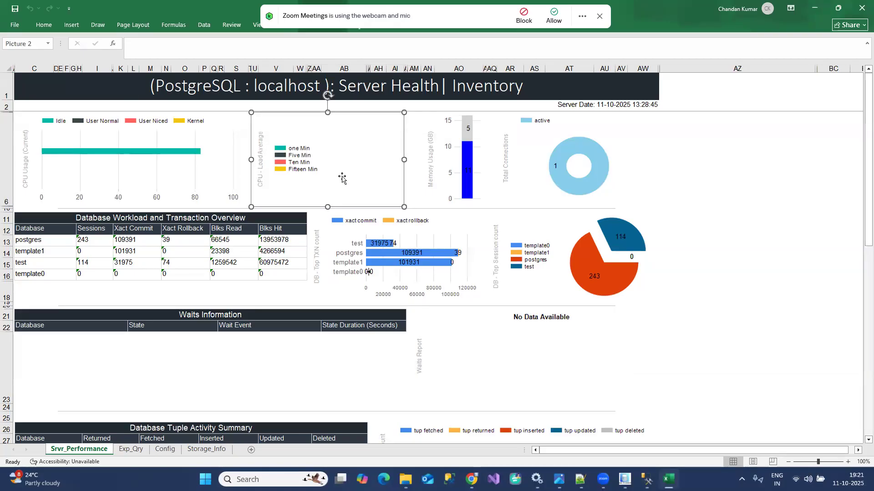
left_click(557, 168)
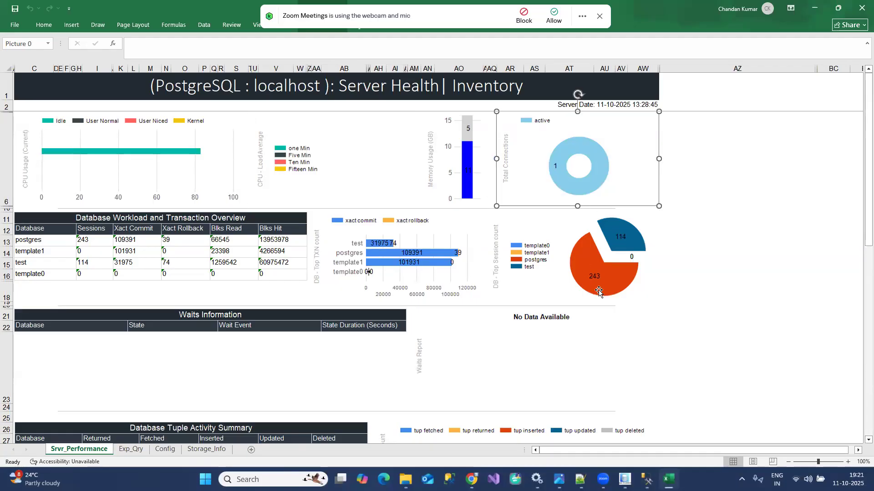
scroll(599, 291, "down", 3)
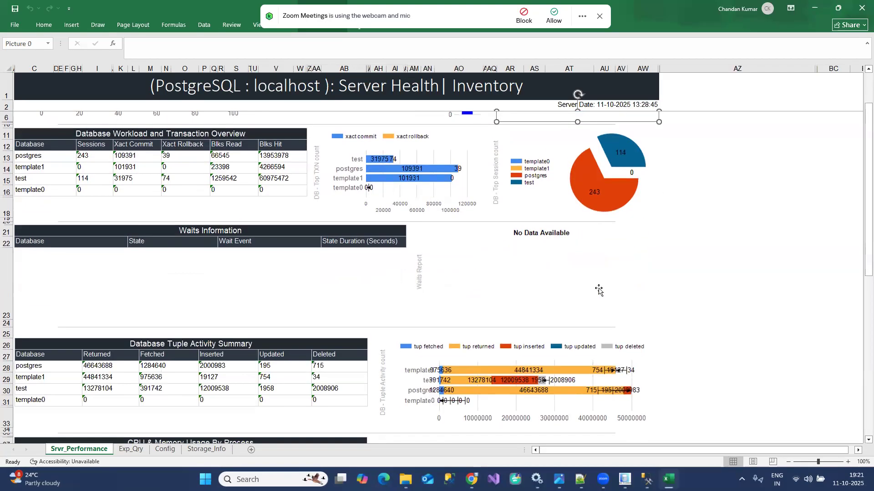
scroll(372, 291, "down", 2)
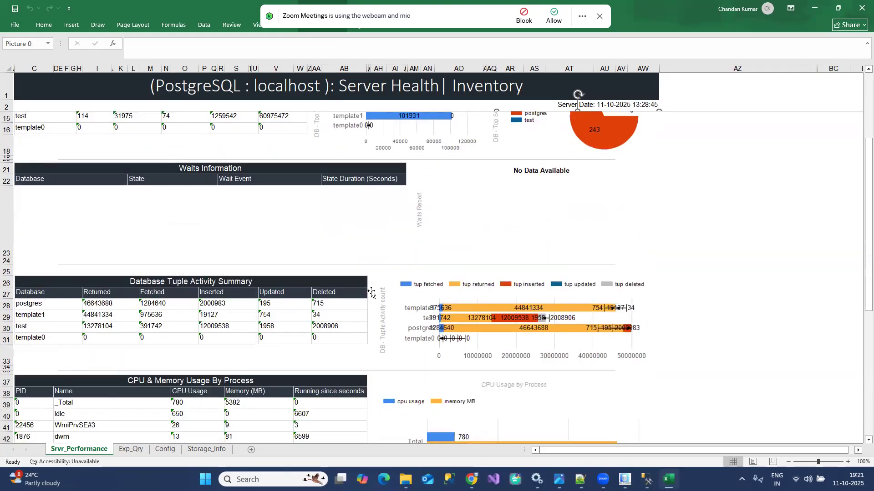
scroll(394, 292, "down", 2)
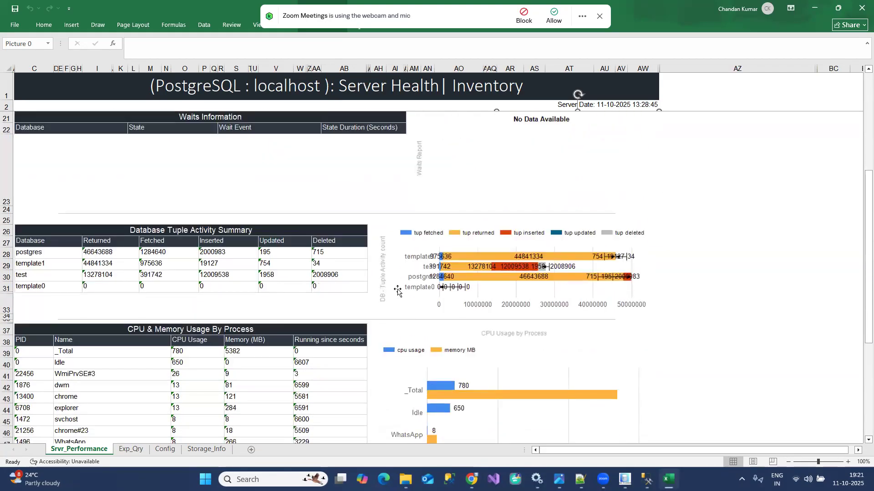
scroll(395, 292, "down", 4)
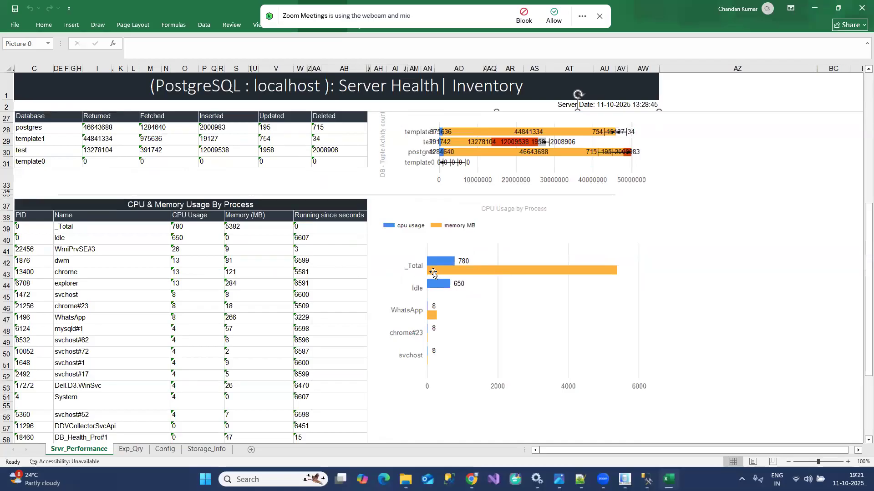
scroll(329, 269, "down", 2)
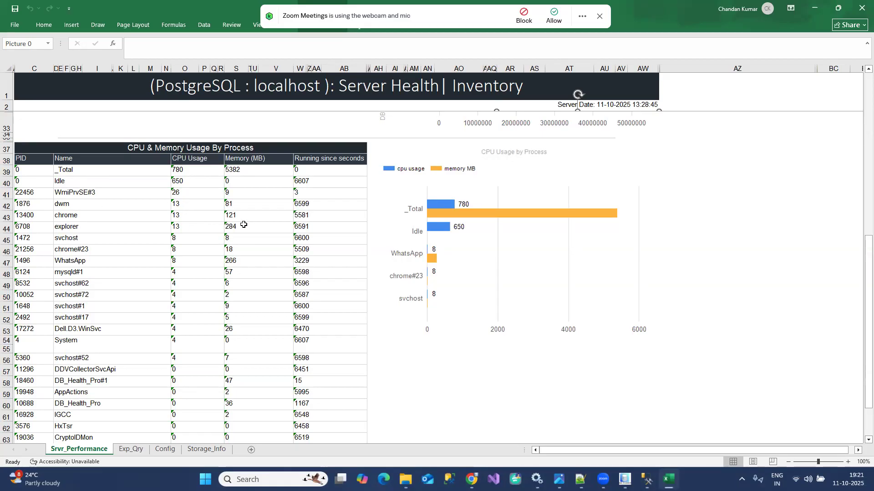
scroll(256, 246, "down", 3)
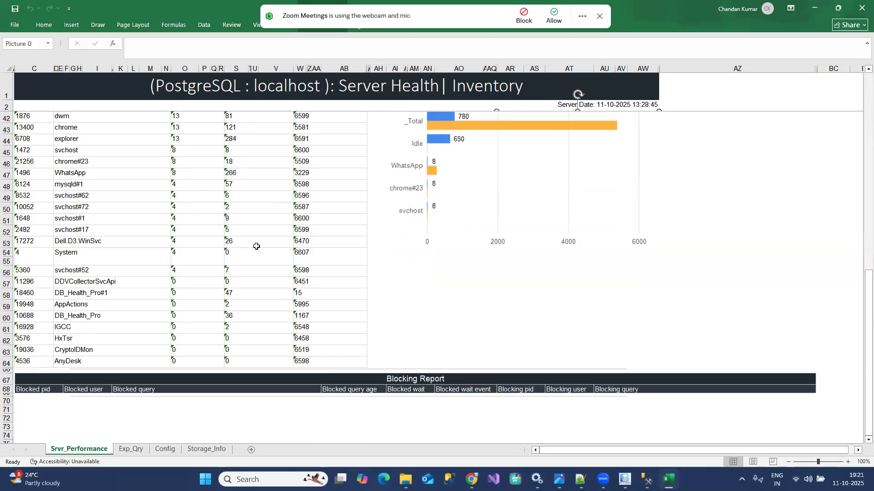
Step: Examine the Exp_Qry, Config and Storage_Info sheets of the PostgreSQL report and close the workbook
left_click(135, 452)
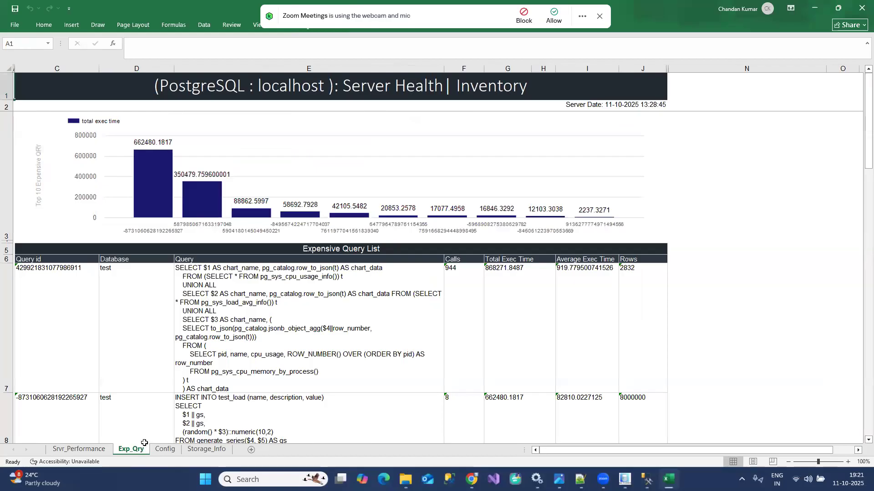
scroll(287, 357, "down", 4)
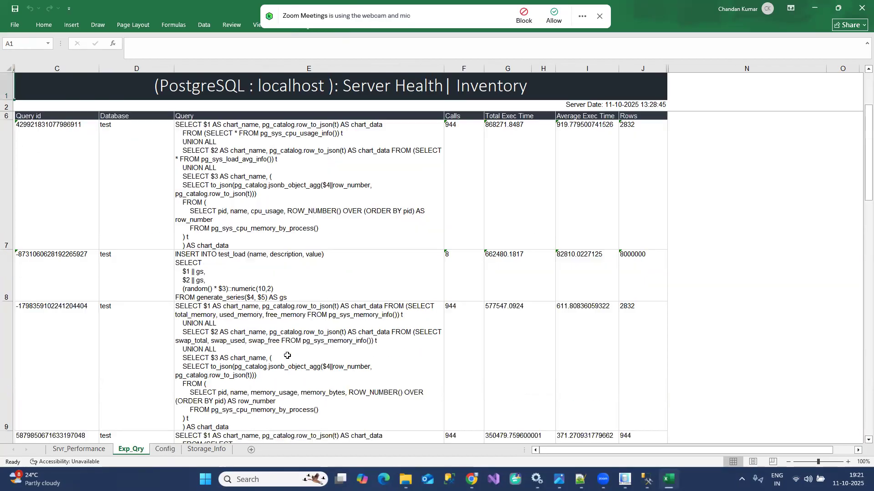
scroll(287, 358, "up", 5)
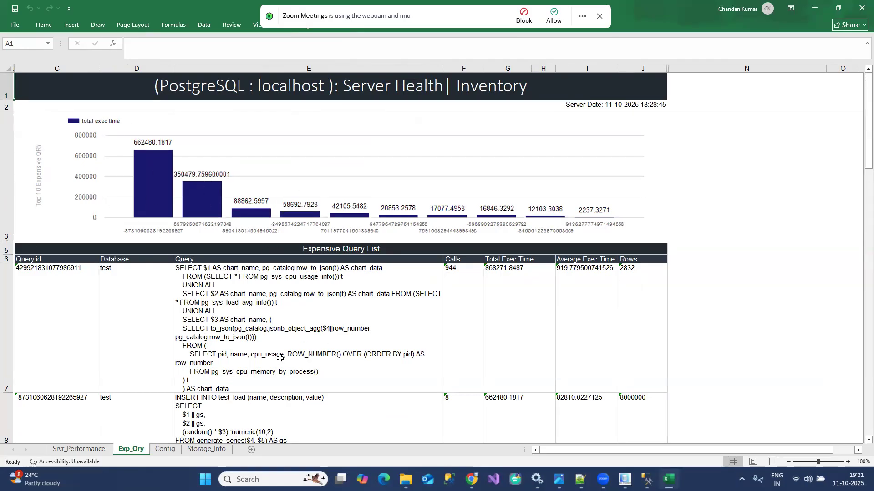
left_click(165, 450)
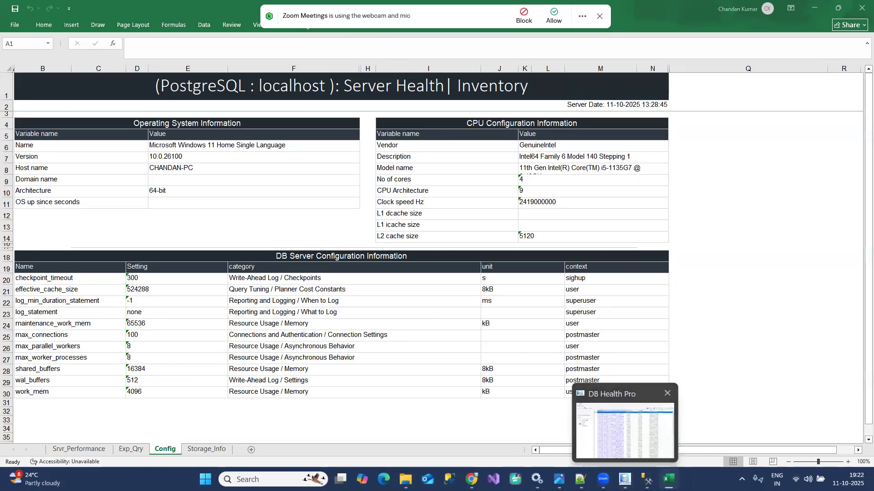
mouse_move(537, 479)
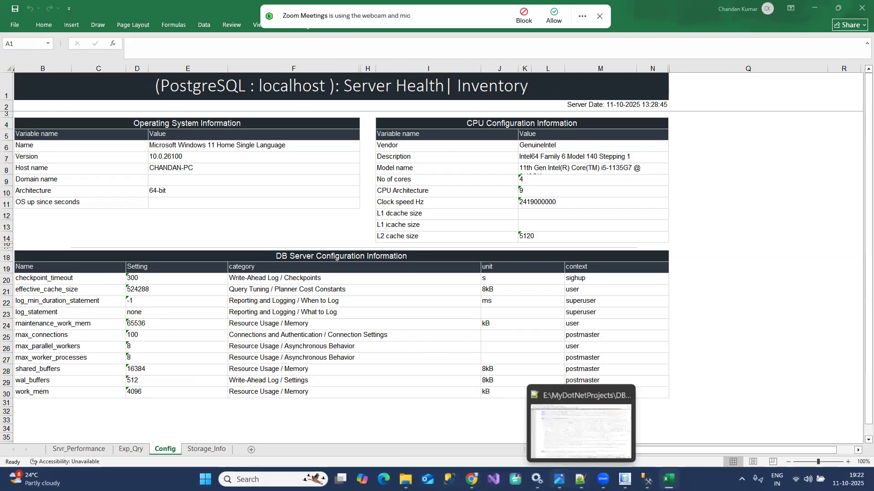
mouse_move(625, 479)
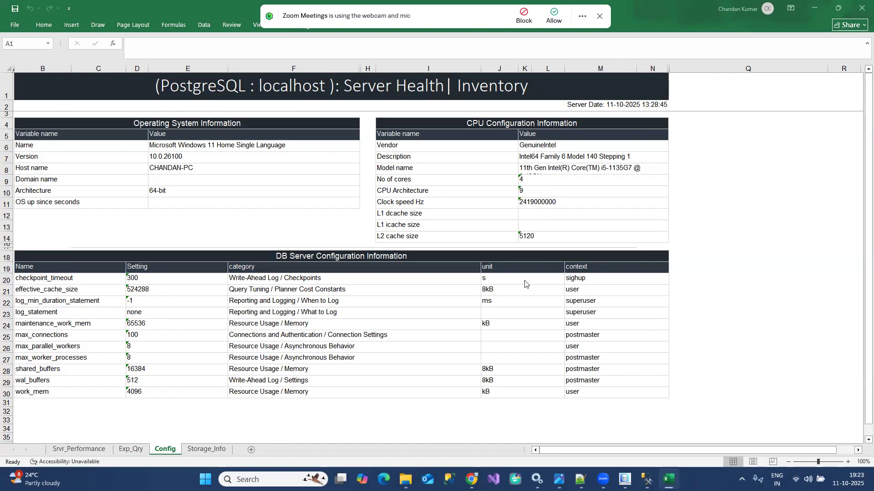
left_click(220, 452)
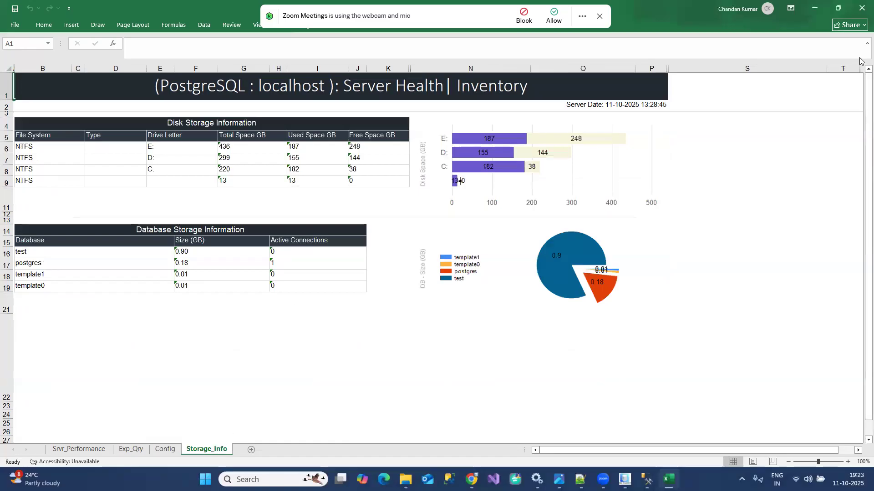
left_click(862, 8)
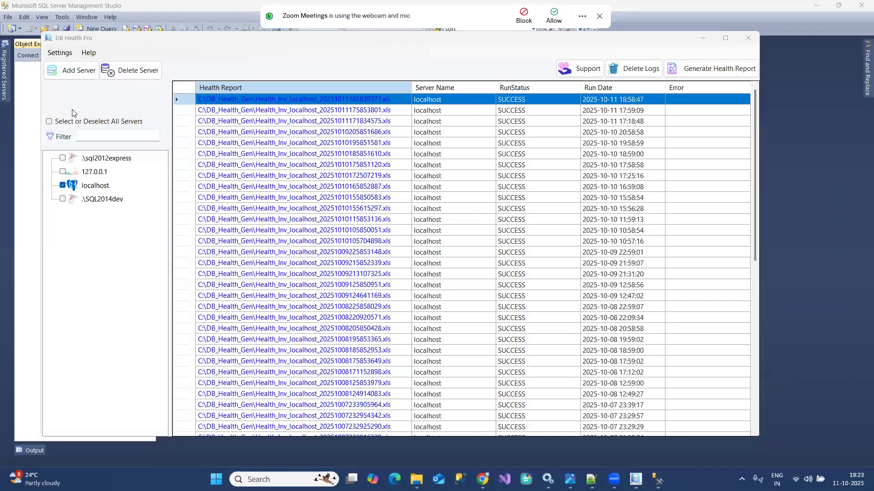
Step: View the Excel report save path in Application Settings and close the settings without changes
left_click(64, 58)
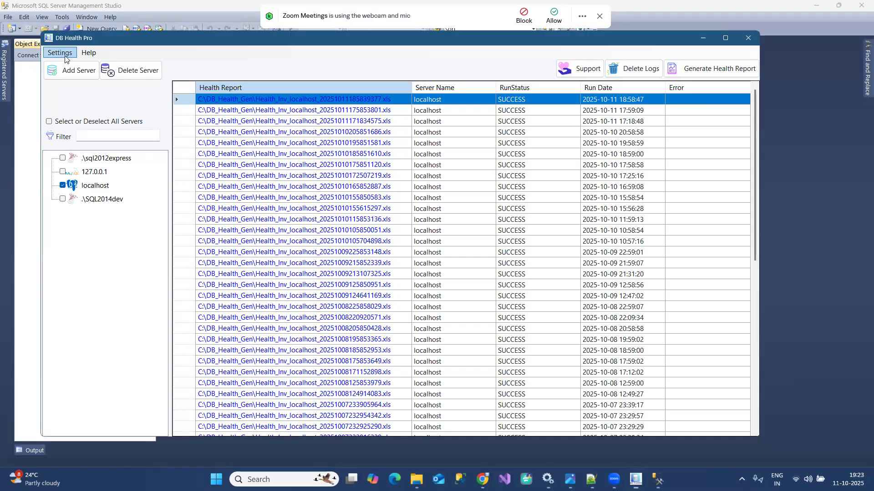
left_click(65, 55)
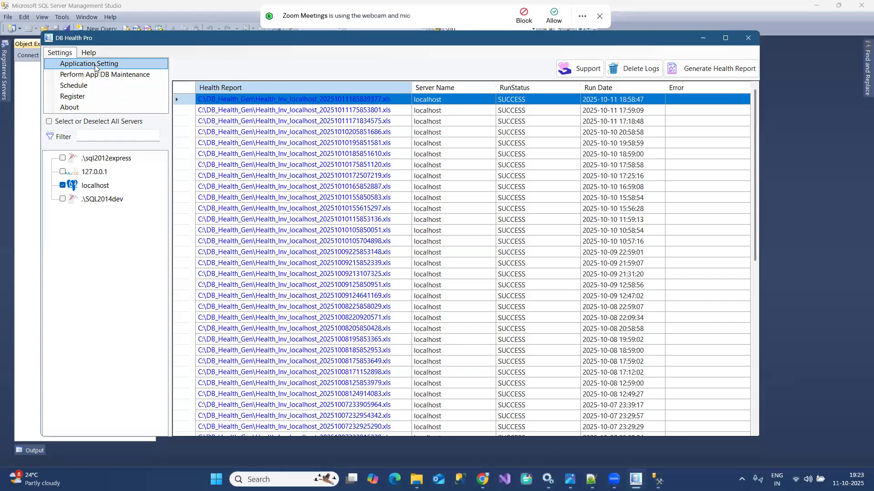
left_click(112, 63)
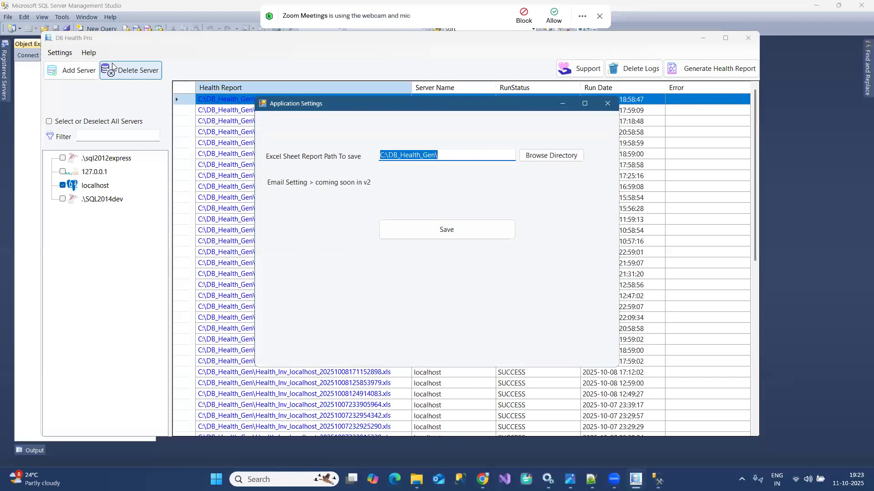
left_click(606, 105)
Step: Minimize DB Health Pro, cancel the SQL Server connection dialog, and switch from Management Studio to Chrome
left_click(703, 39)
left_click(424, 256)
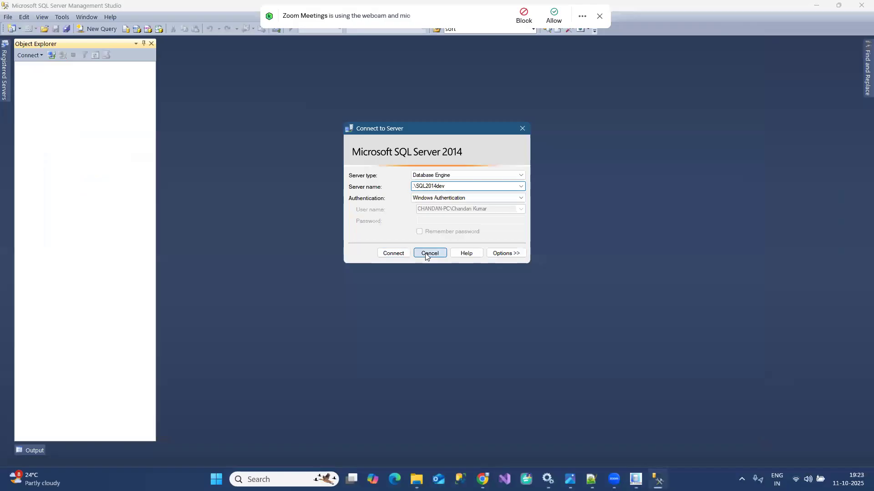
left_click(817, 6)
left_click(483, 479)
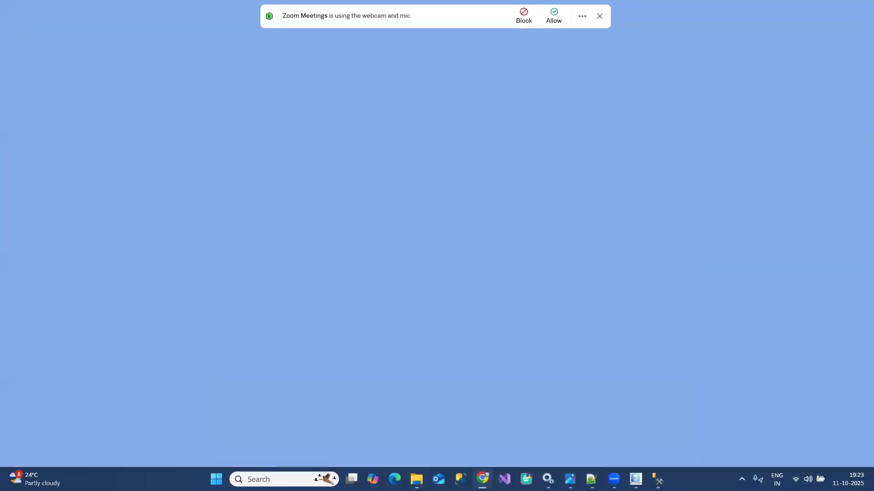
Step: Review the DB Health Pro web page's download information and open the SQL Server Monitoring Tool product page
scroll(669, 358, "up", 15)
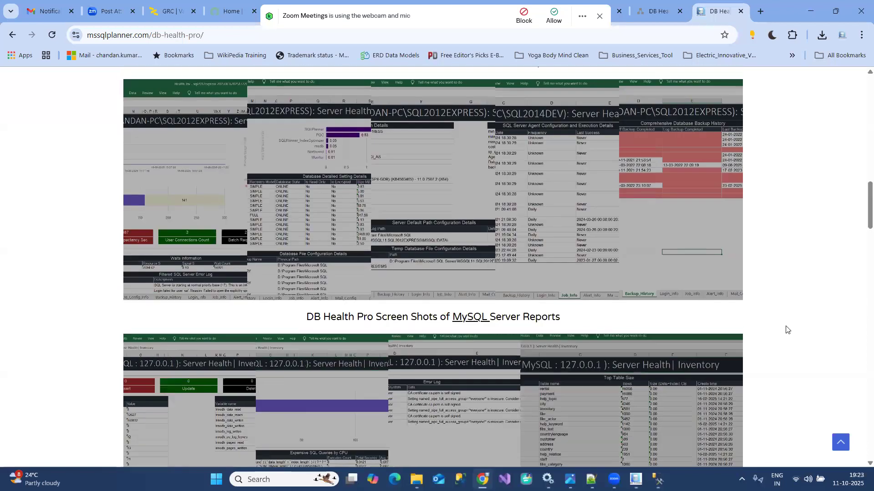
scroll(860, 108, "up", 10)
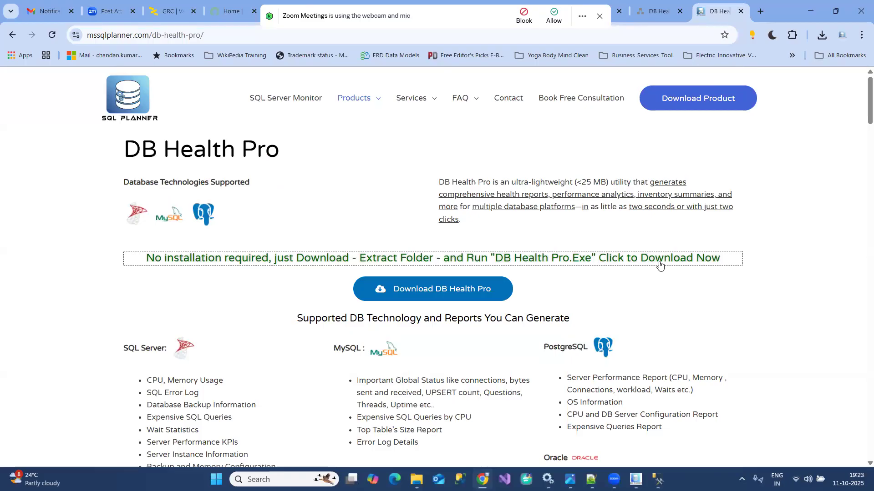
mouse_move(357, 99)
left_click(386, 131)
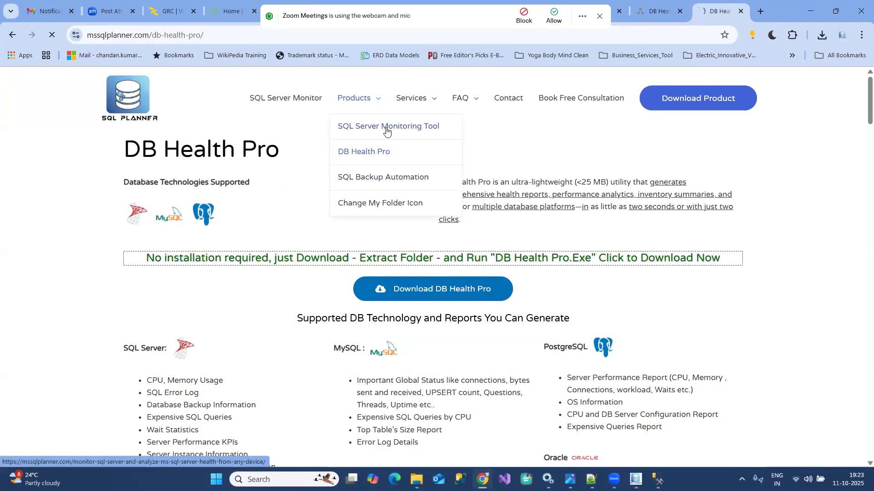
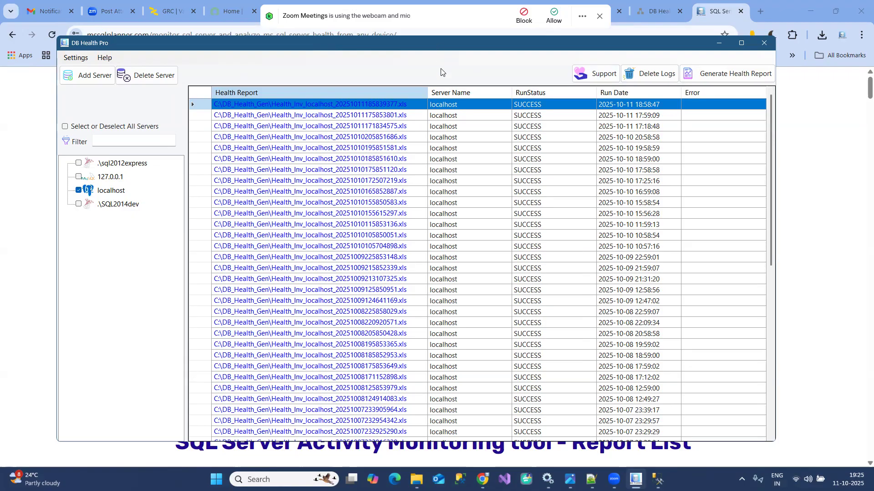
left_click_drag(439, 51, 440, 71)
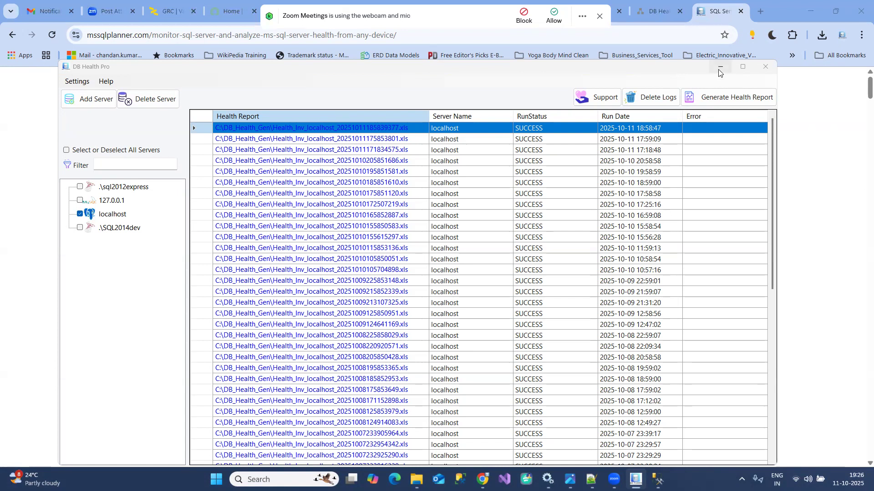
left_click(669, 77)
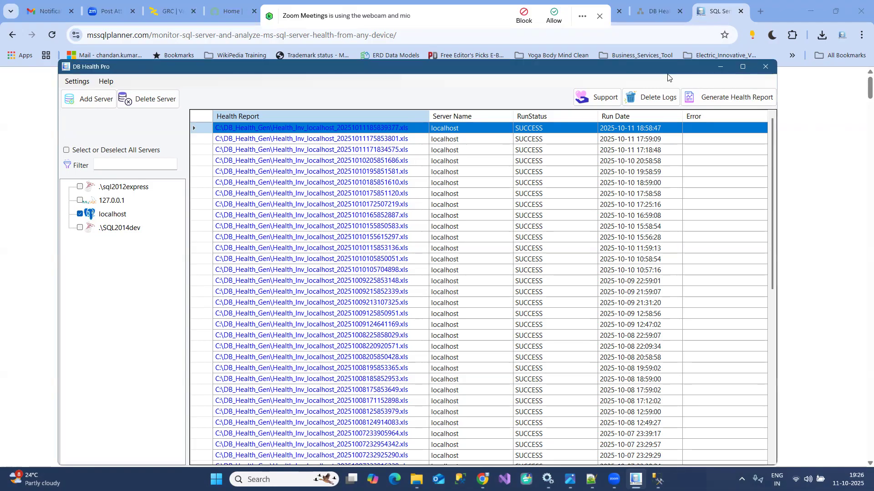
left_click_drag(667, 77, 694, 46)
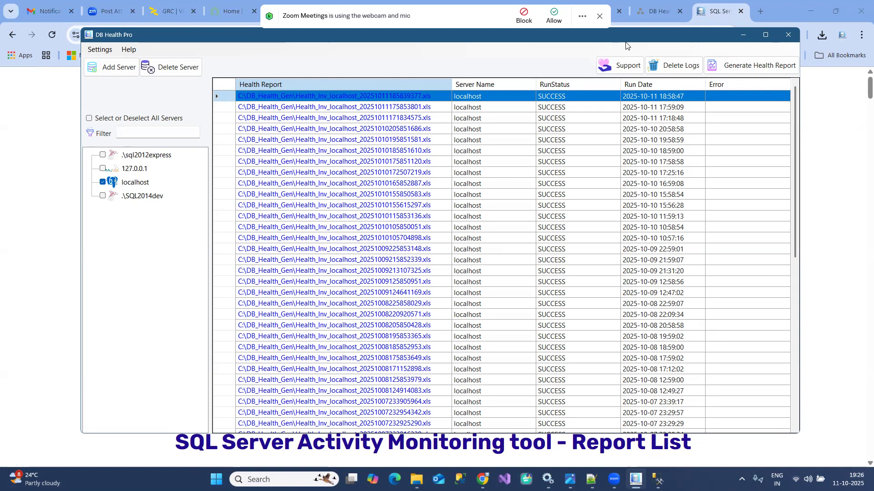
left_click_drag(625, 42, 635, 41)
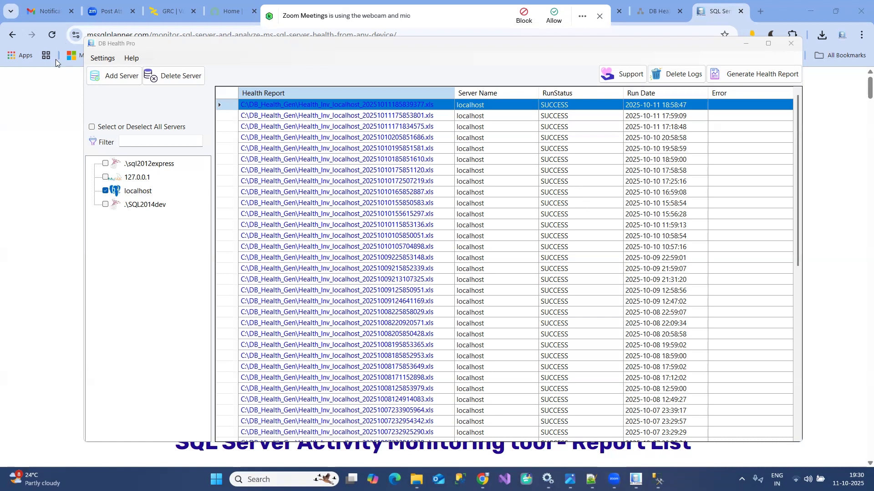
Step: Open Application Settings in DB Health Pro to view the report path and email setting entries
left_click(126, 76)
left_click(102, 59)
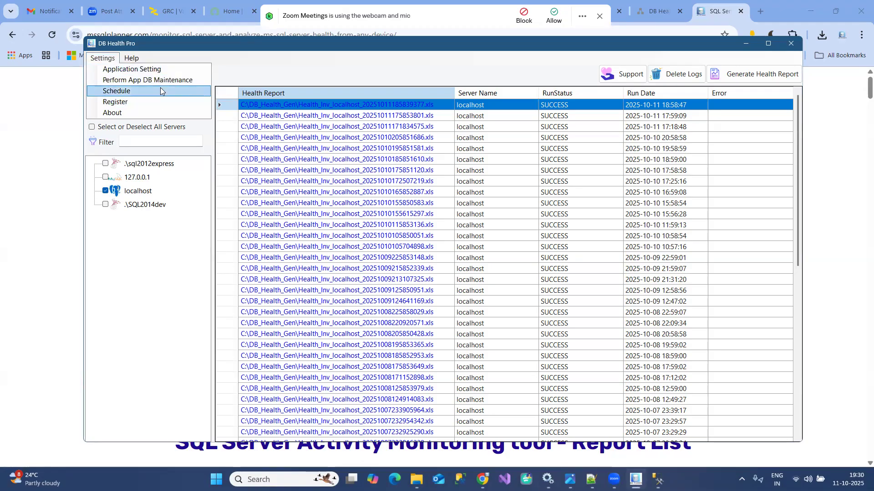
left_click(158, 72)
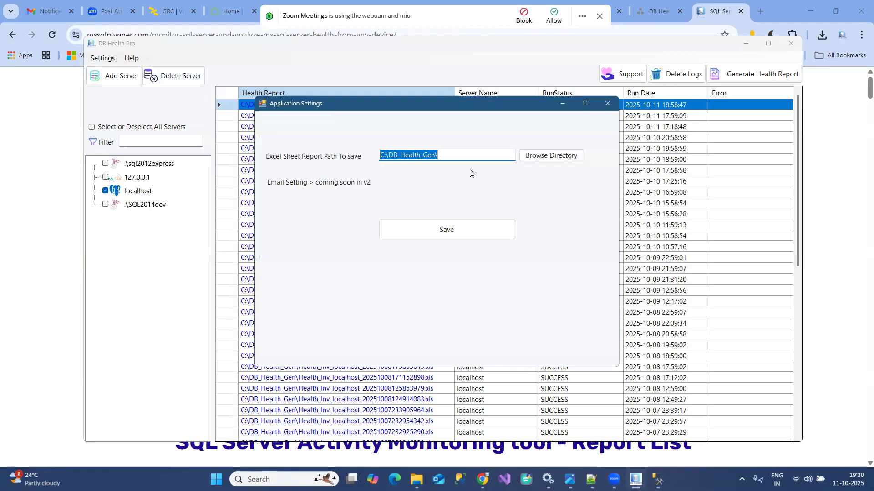
Step: Review the Excel report save path in Application Settings and close the settings without changes
left_click(446, 156)
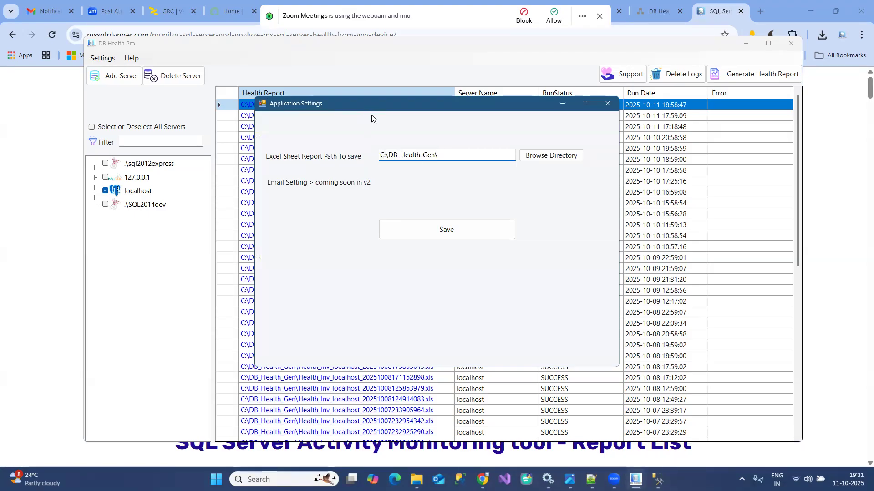
left_click_drag(370, 104, 377, 131)
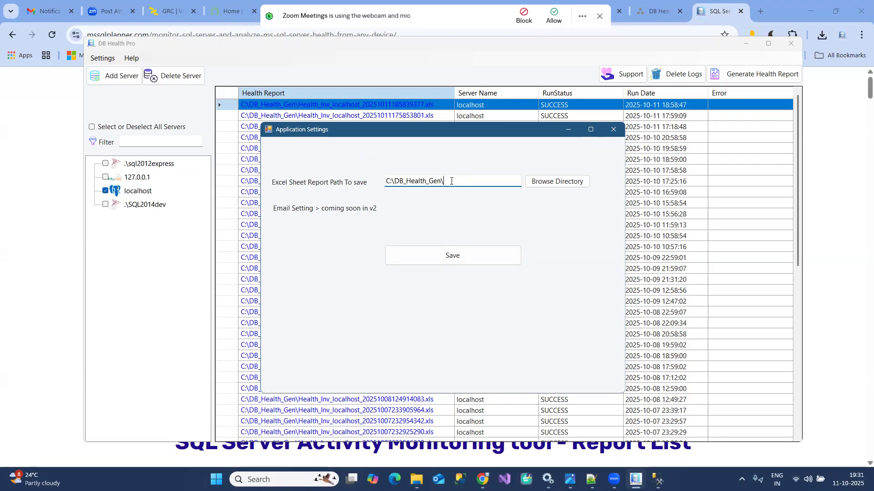
left_click_drag(451, 181, 378, 179)
left_click(455, 182)
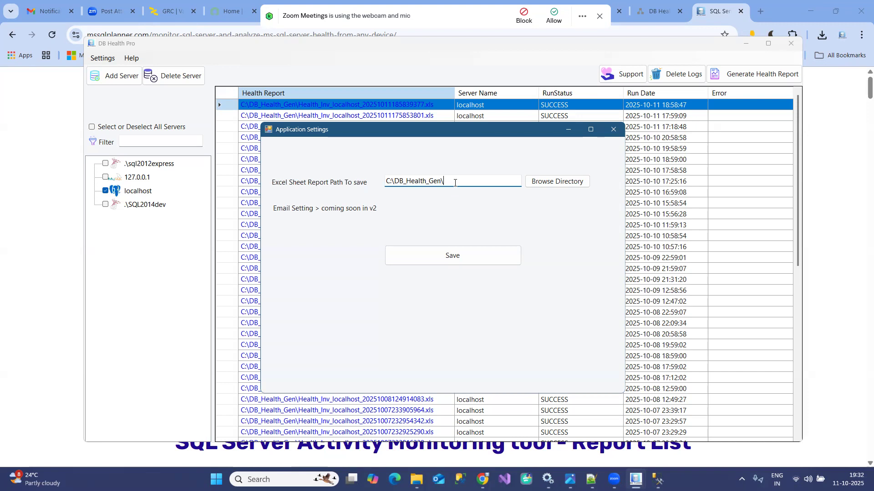
left_click(610, 136)
Step: Open the report creation schedule manager and view its matching DB_Health_Pro_20250919_235727 task in Windows Task Scheduler, minimizing Task Scheduler when done
left_click(103, 58)
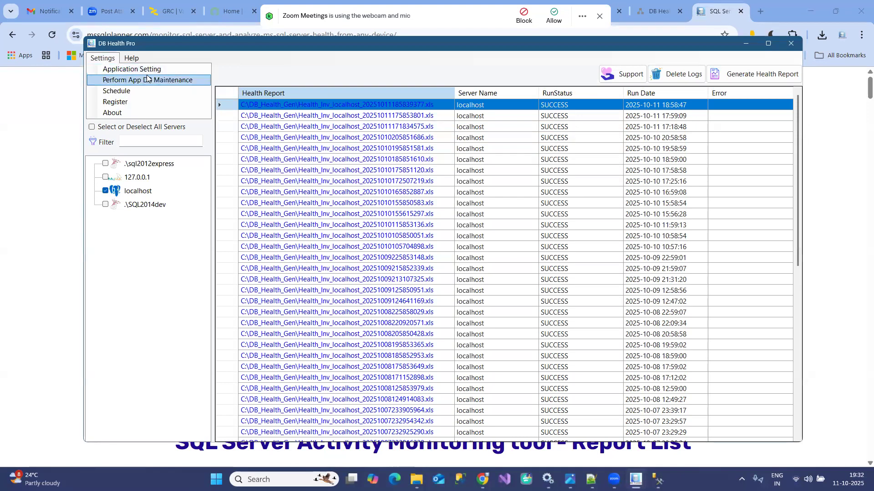
left_click(157, 101)
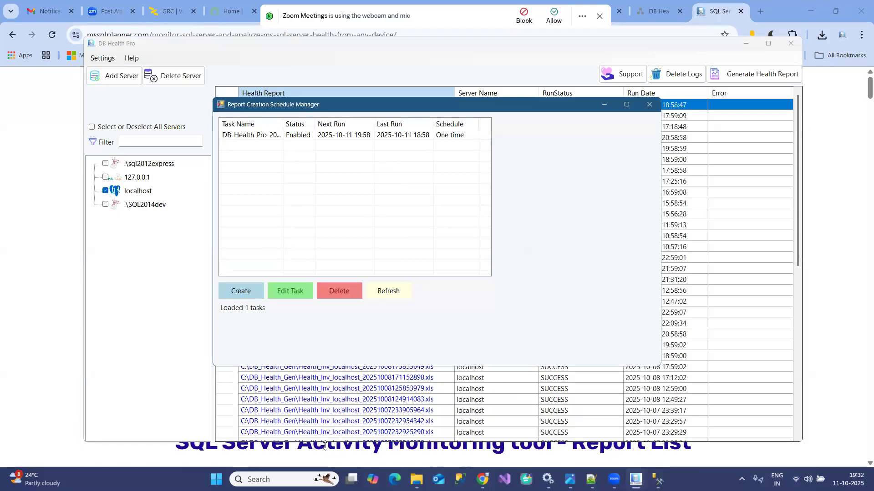
left_click(217, 479)
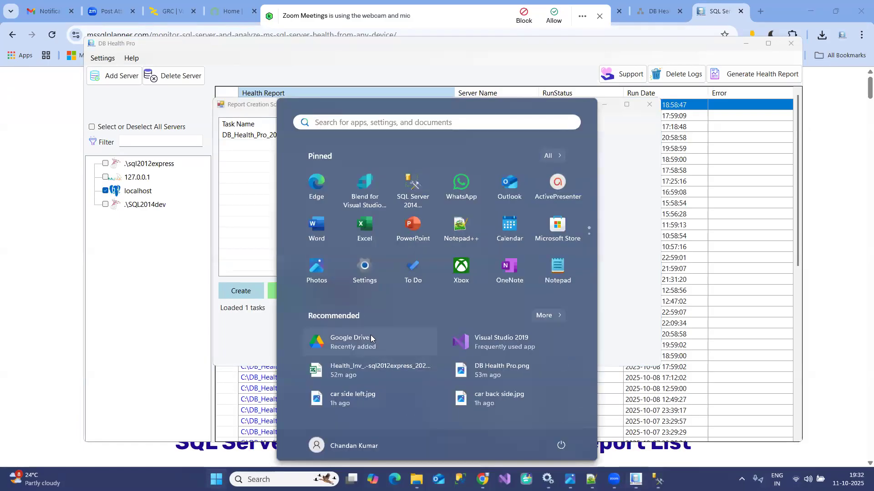
type("task")
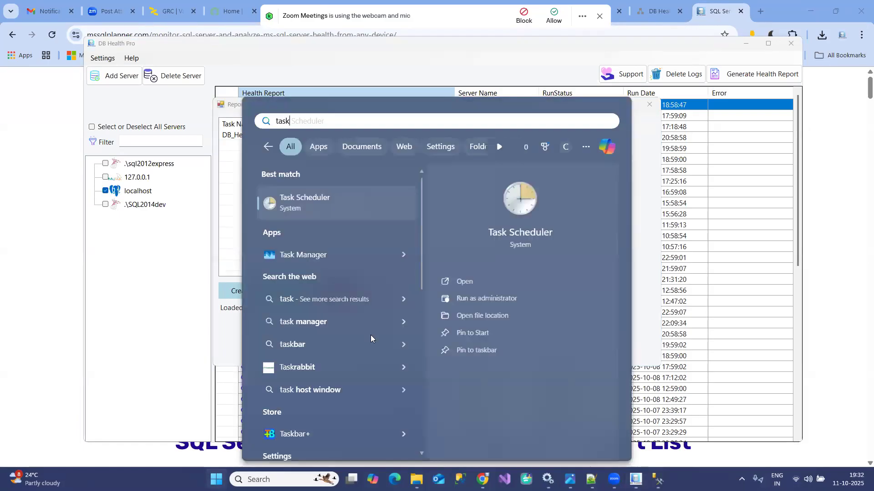
left_click(328, 209)
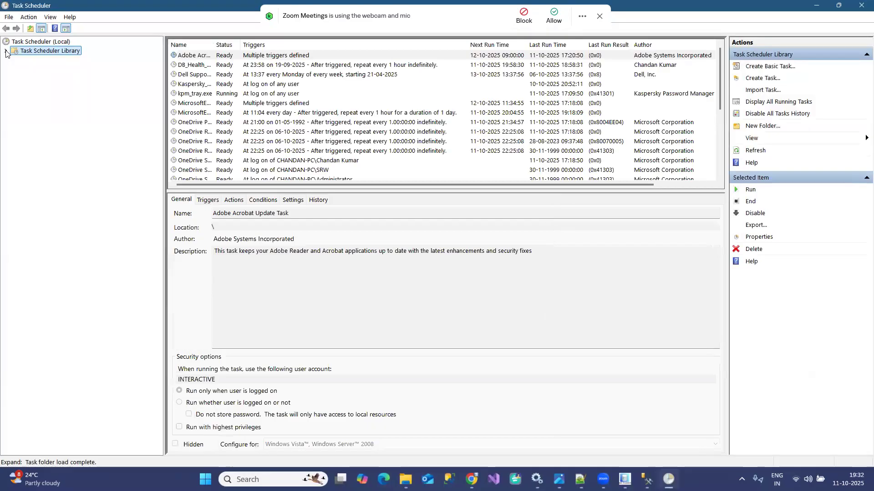
left_click(205, 67)
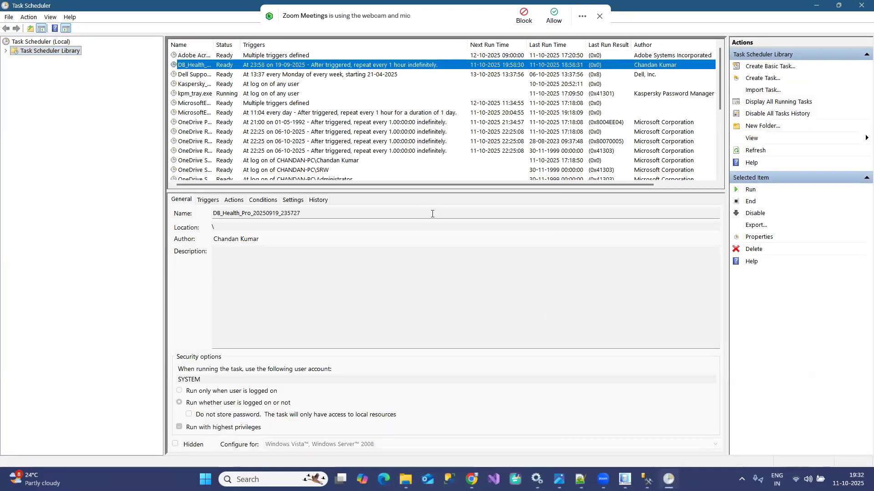
left_click(818, 10)
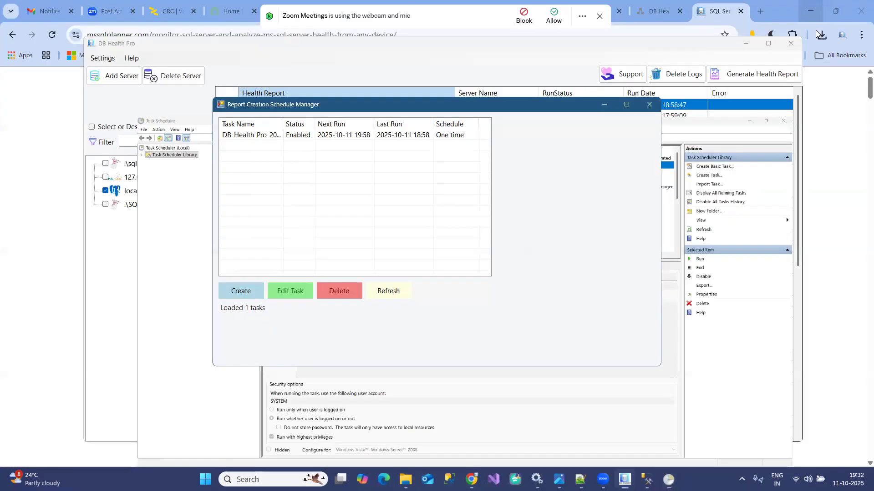